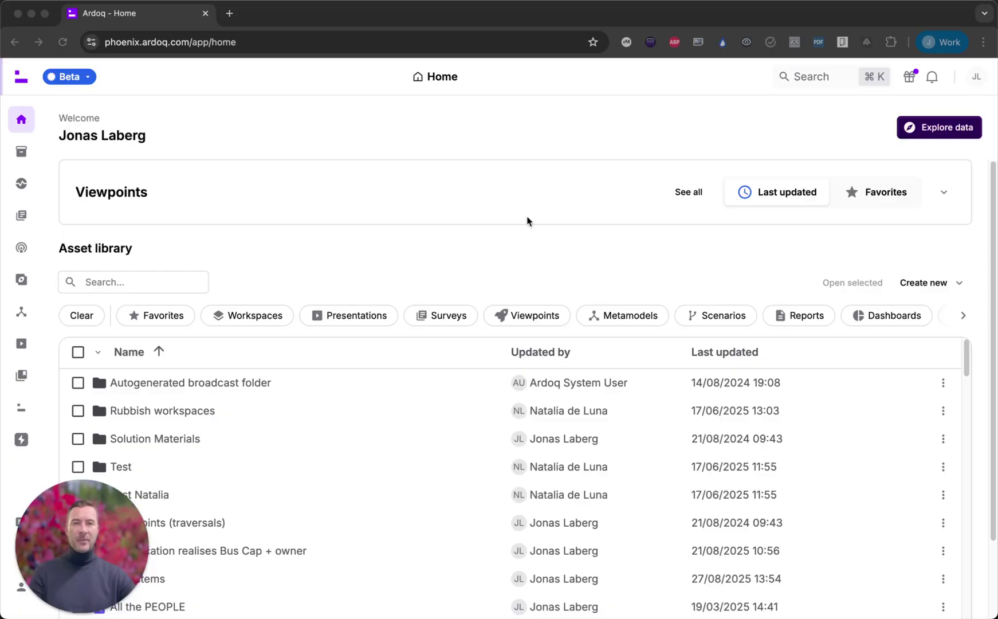
Open the Inventory data overview and group its table by component type.
left_click(25, 151)
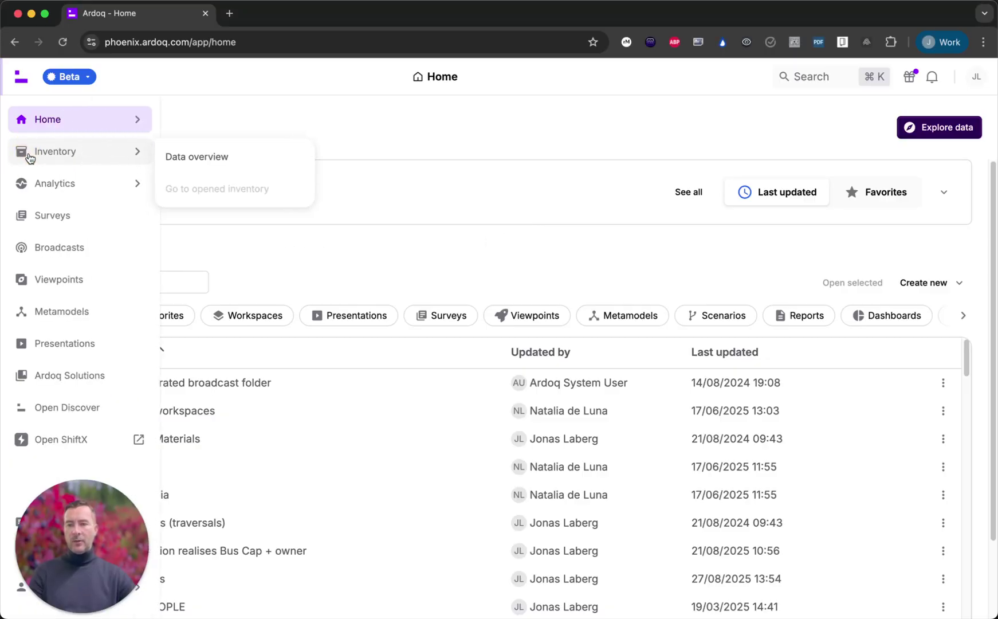
left_click(183, 160)
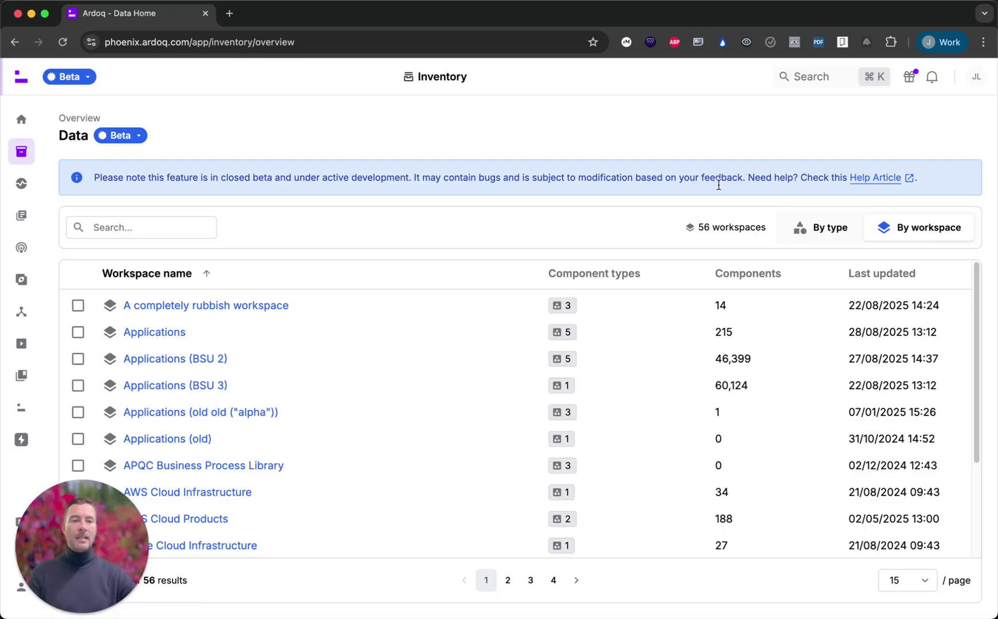
left_click(836, 237)
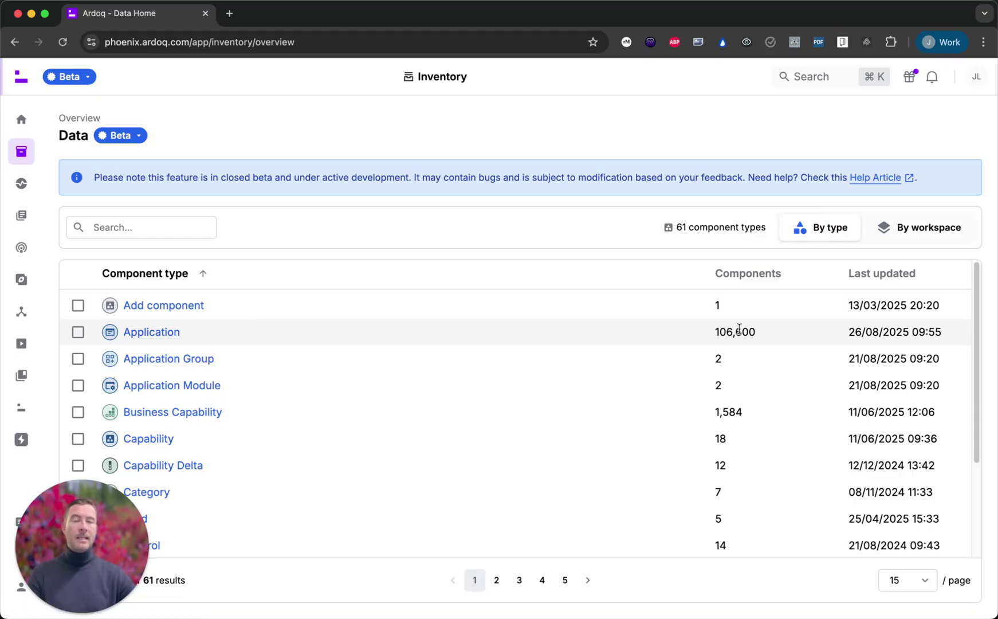
Open the Application component type's table and scroll through its 106,600 rows.
left_click(139, 332)
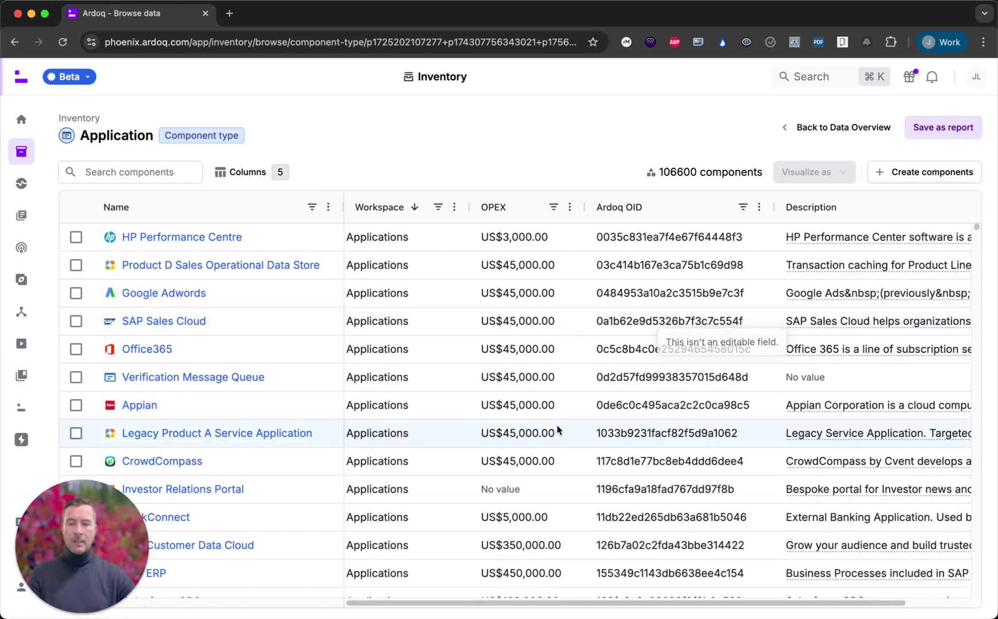
scroll(557, 427, "down", 3)
scroll(556, 430, "down", 20)
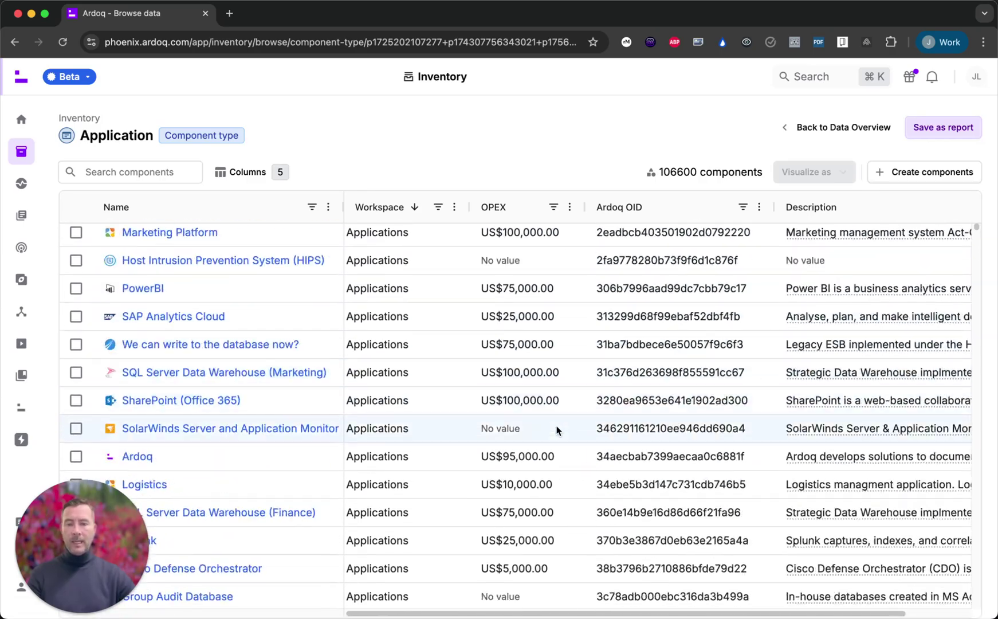
scroll(557, 430, "down", 15)
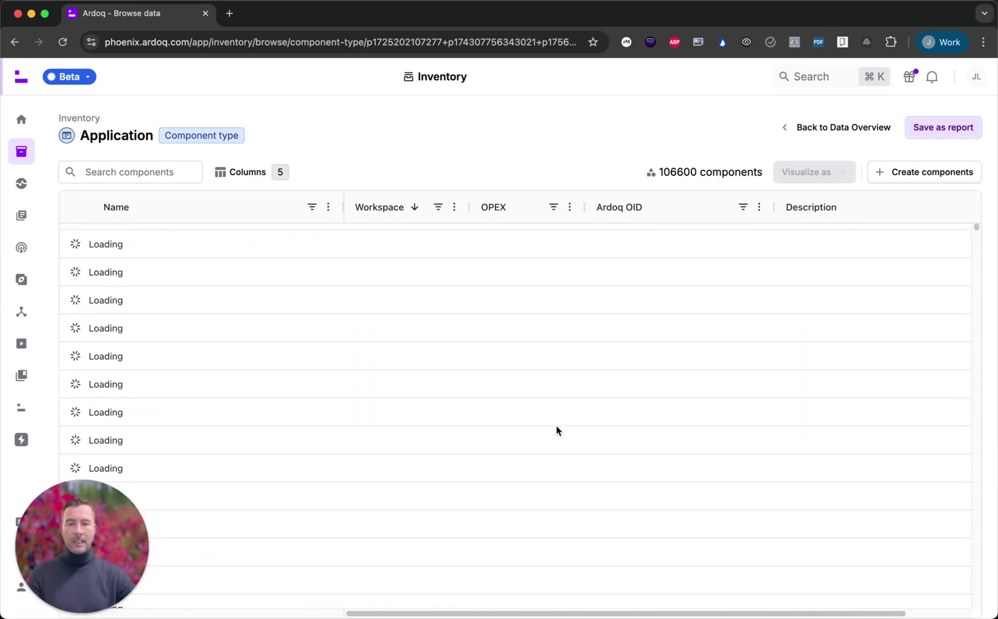
scroll(661, 400, "down", 10)
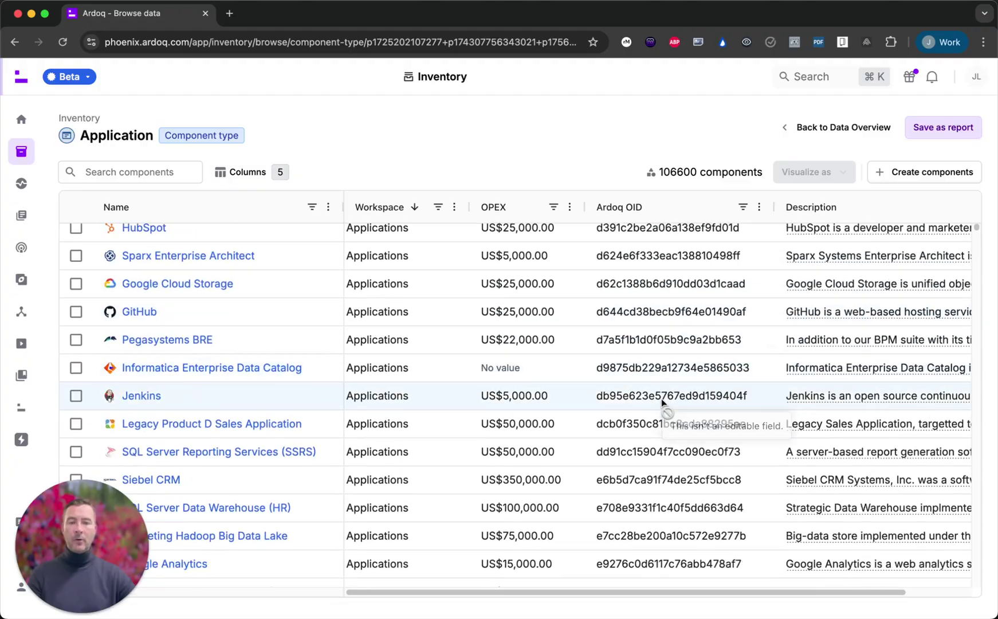
scroll(661, 399, "up", 20)
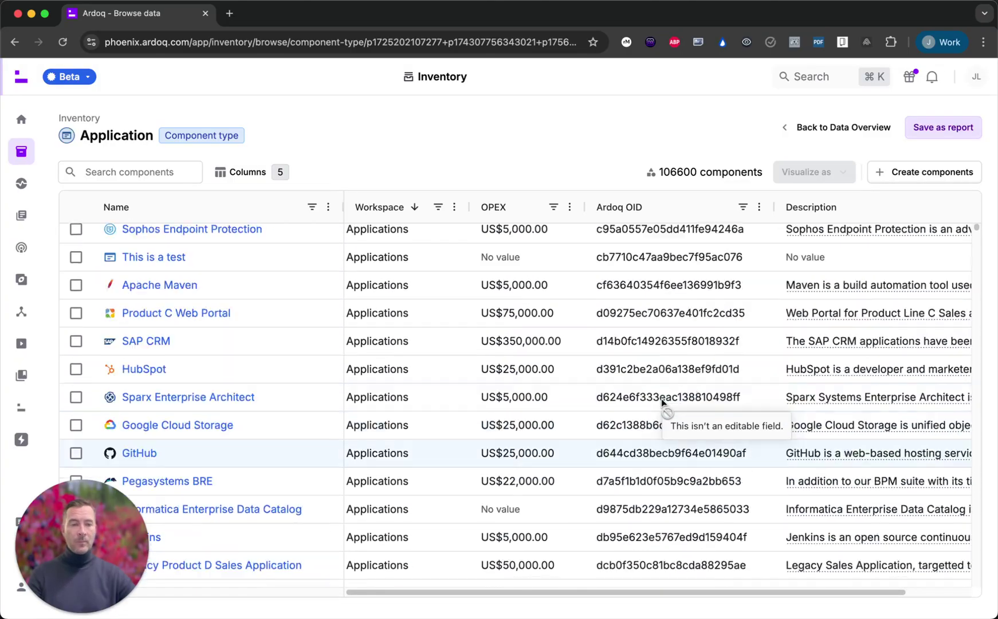
scroll(661, 398, "up", 5)
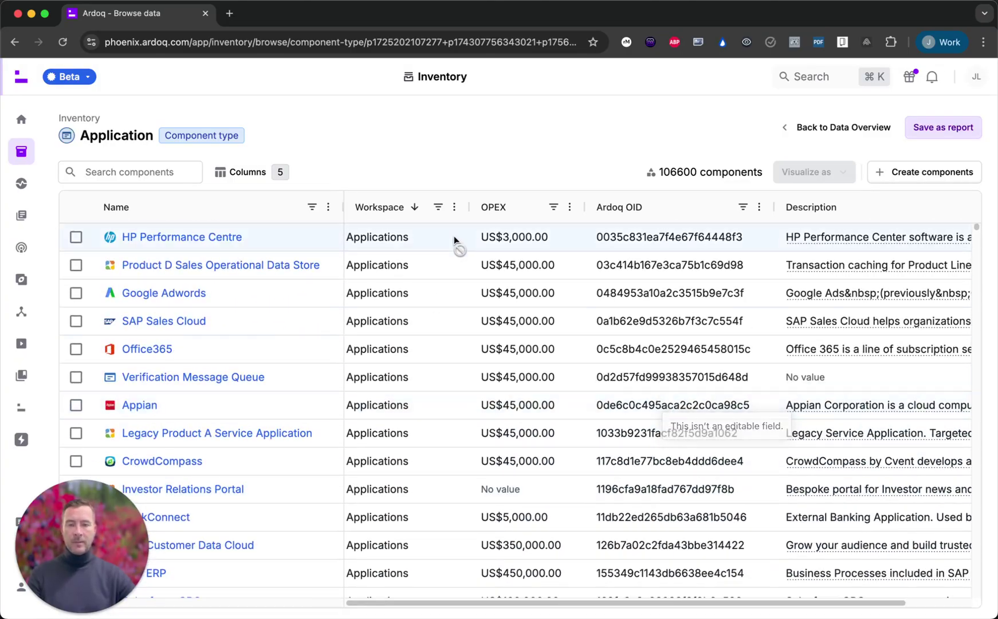
Try the Workspace filter on Applications (BSU 2), then reset it to all workspaces.
left_click(438, 207)
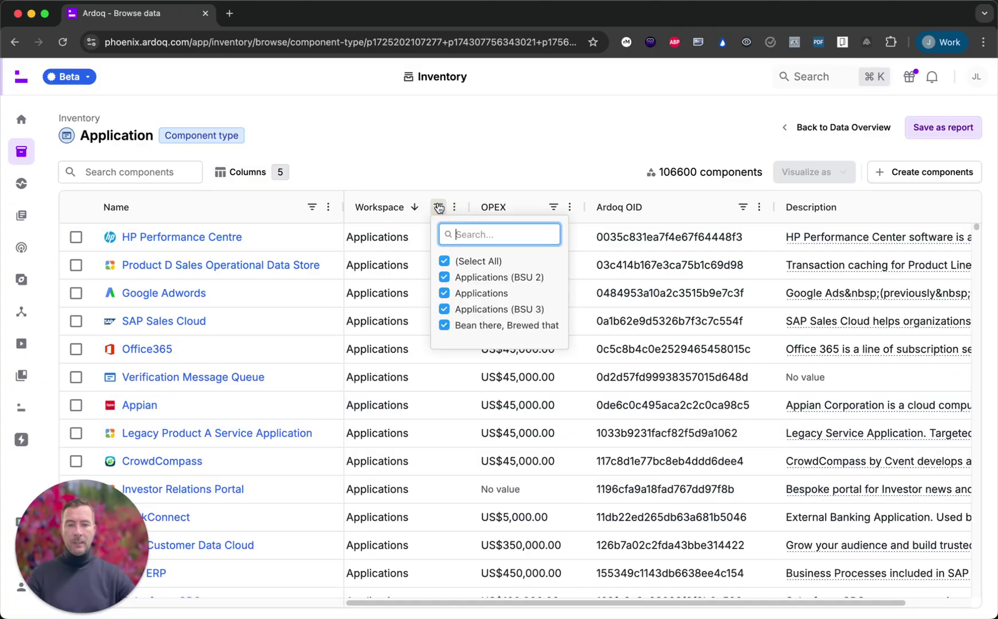
left_click(445, 261)
left_click(444, 278)
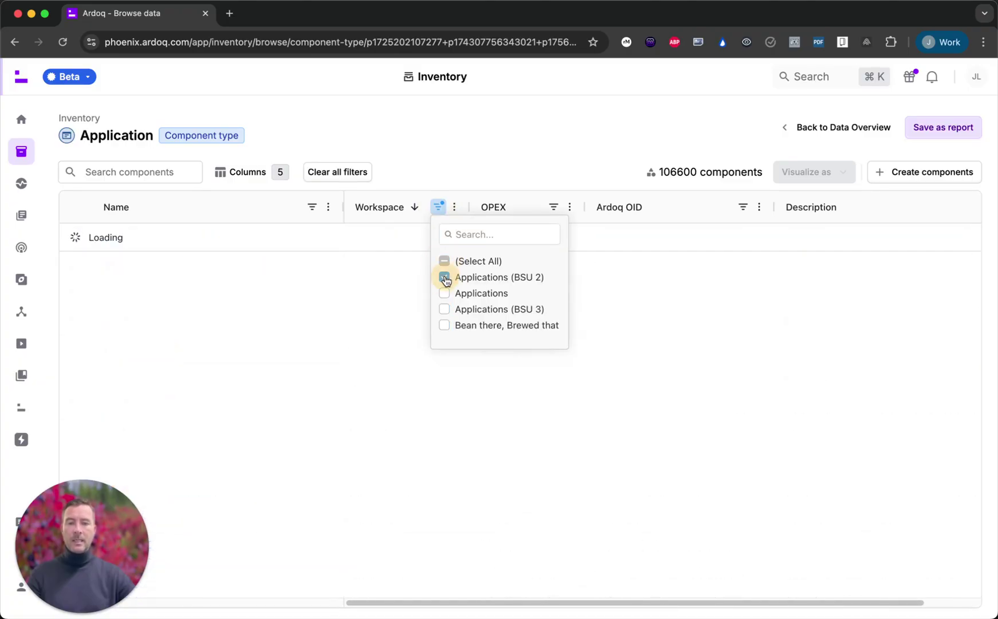
left_click(446, 261)
left_click(484, 155)
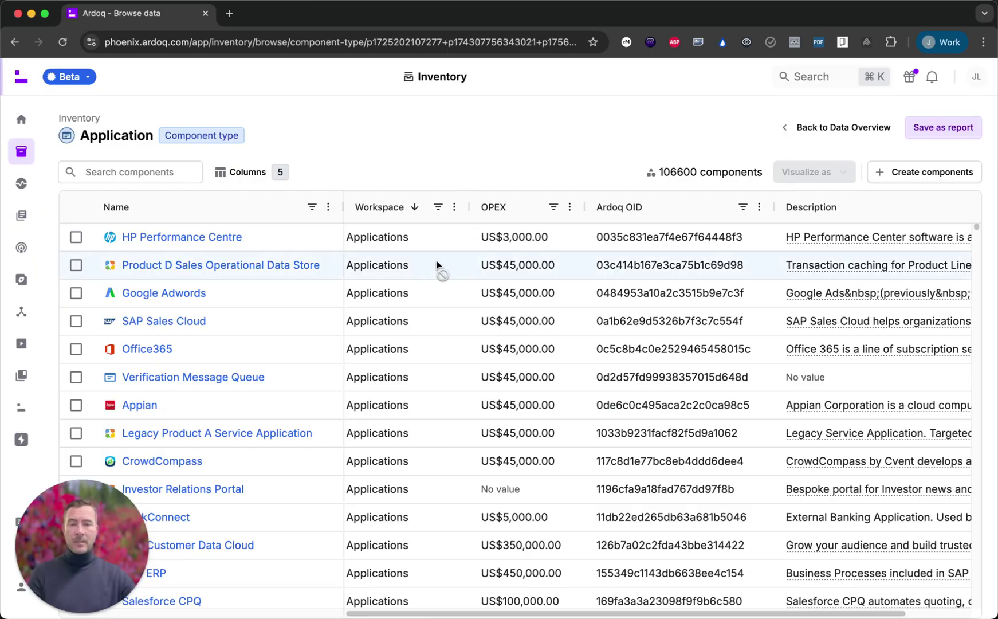
Filter the Workspace column to Applications (BSU 2) only, leaving 46,326 components.
left_click(439, 209)
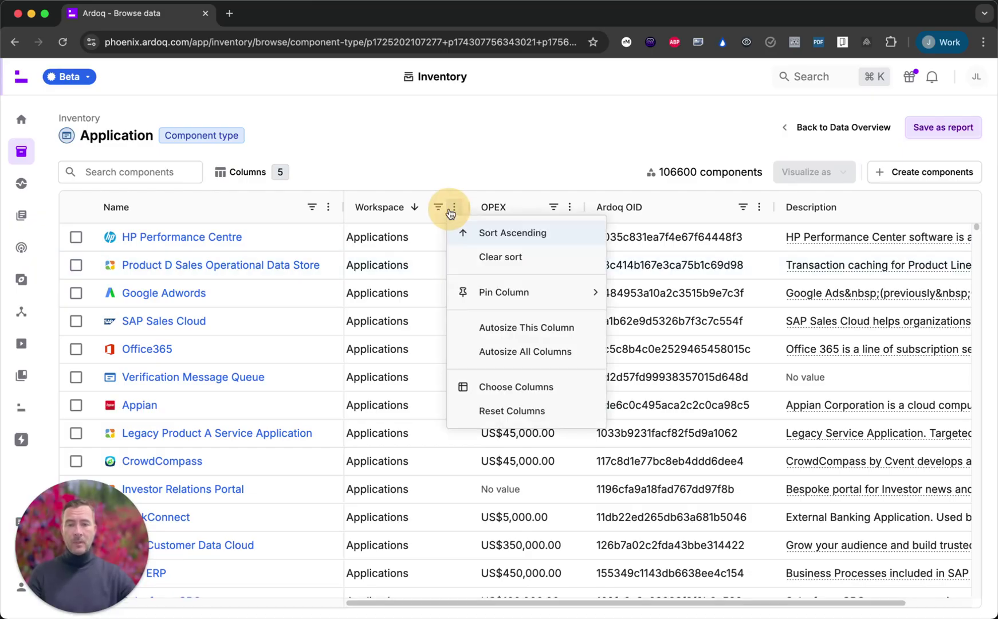
left_click(442, 211)
left_click(441, 209)
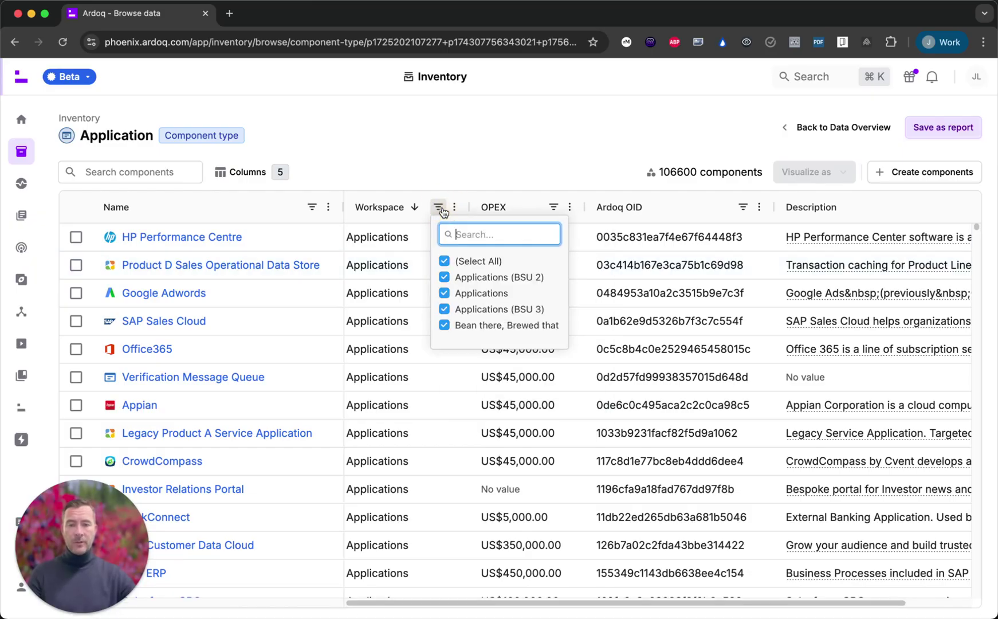
left_click(445, 262)
left_click(445, 276)
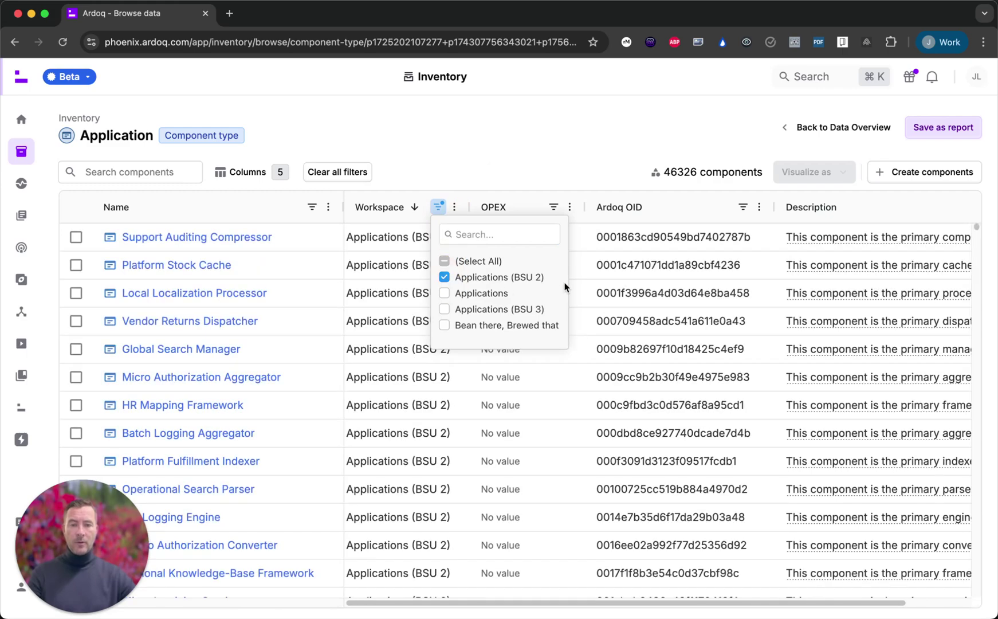
left_click(510, 151)
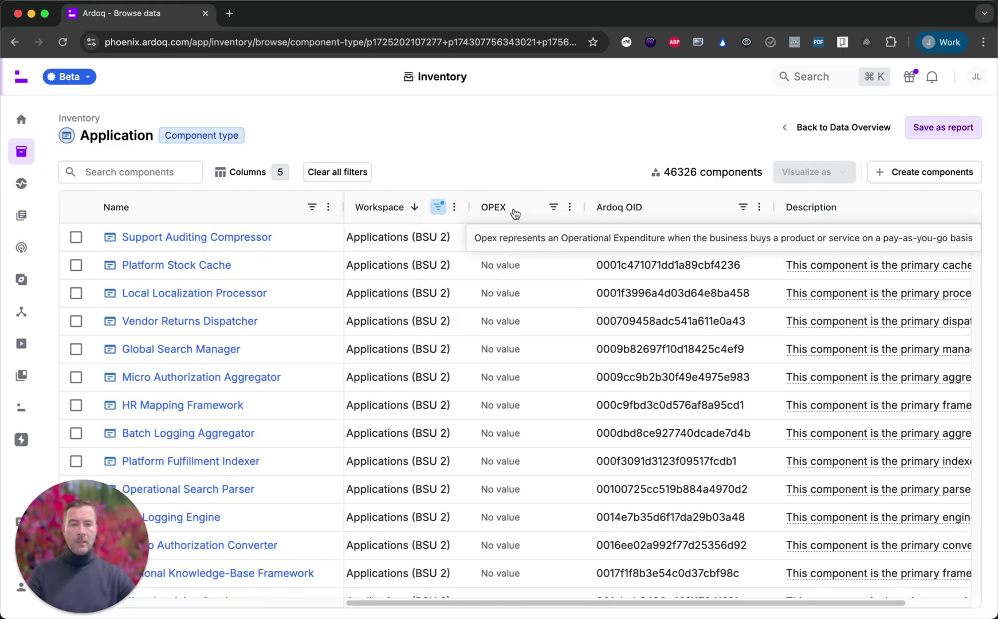
Hide the OPEX, Ardoq OID and Description columns from the table.
left_click_drag(513, 209, 514, 89)
left_click_drag(528, 205, 524, 159)
left_click_drag(545, 211, 526, 115)
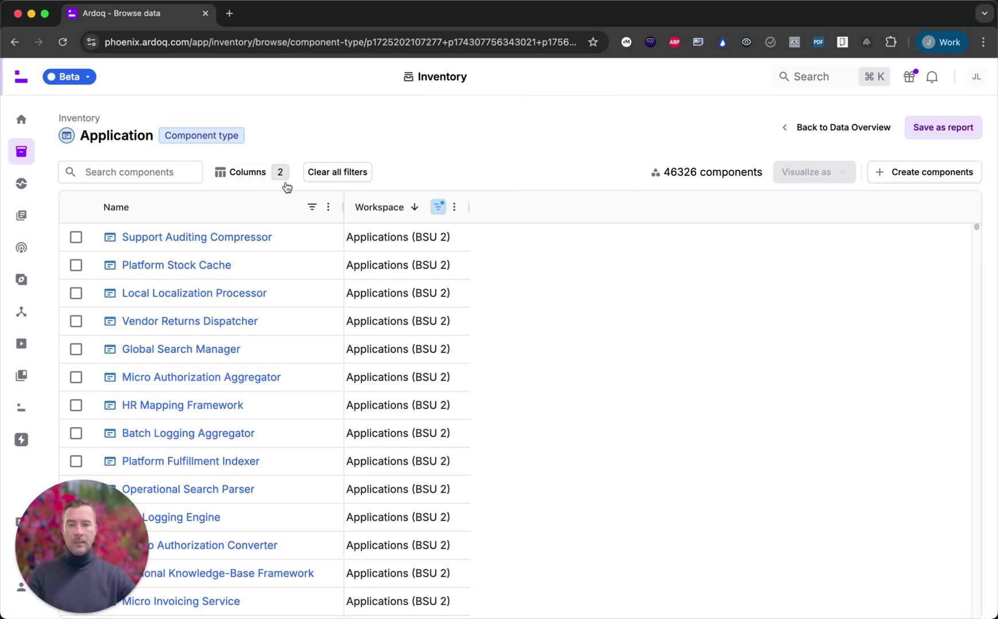
Add the Business Criticality column to the Application table.
left_click(239, 173)
left_click(478, 286)
type("busines")
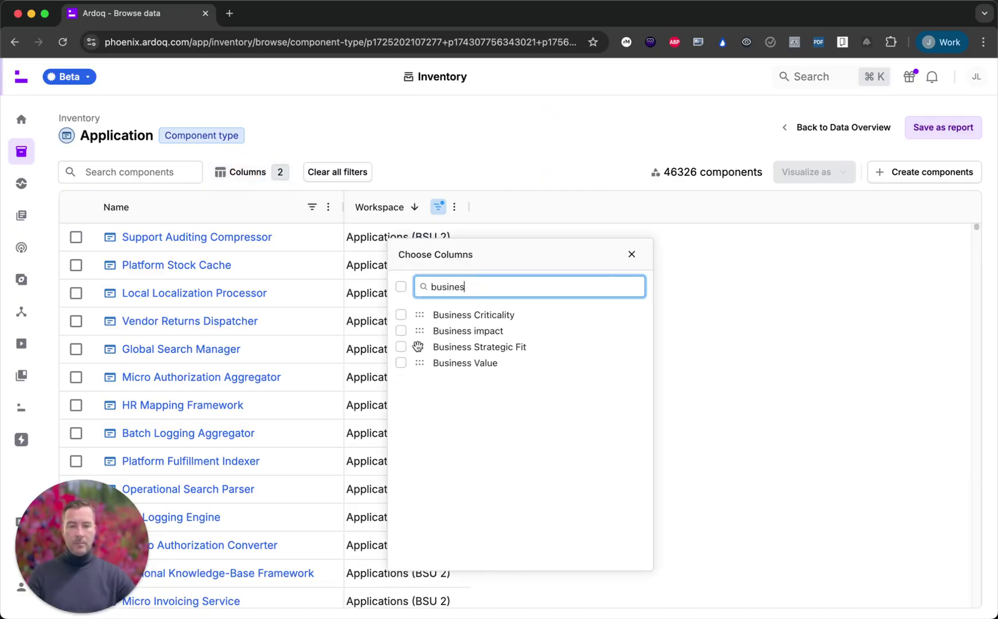
left_click(401, 315)
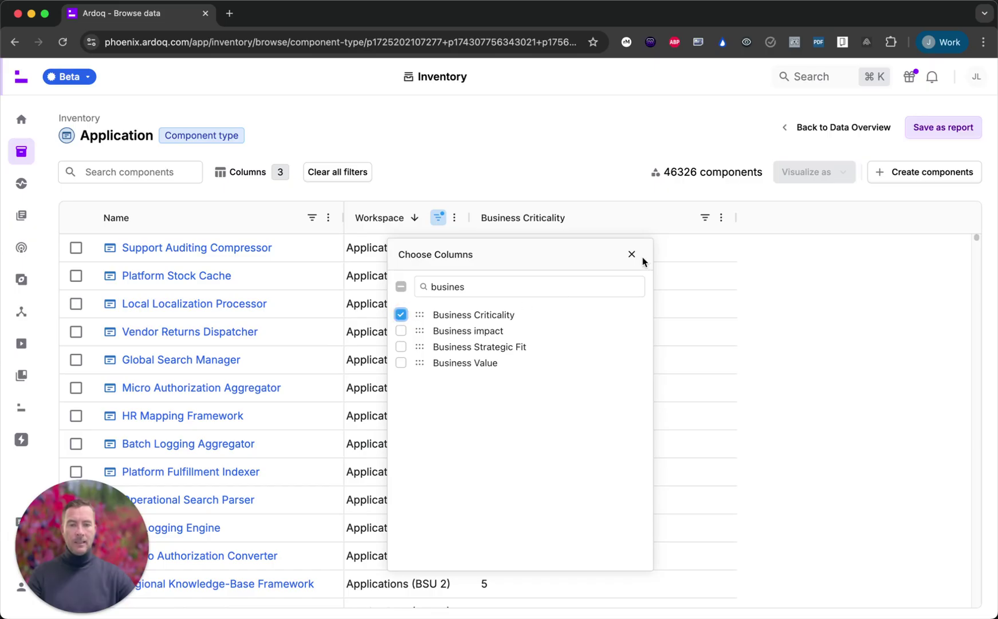
left_click(631, 254)
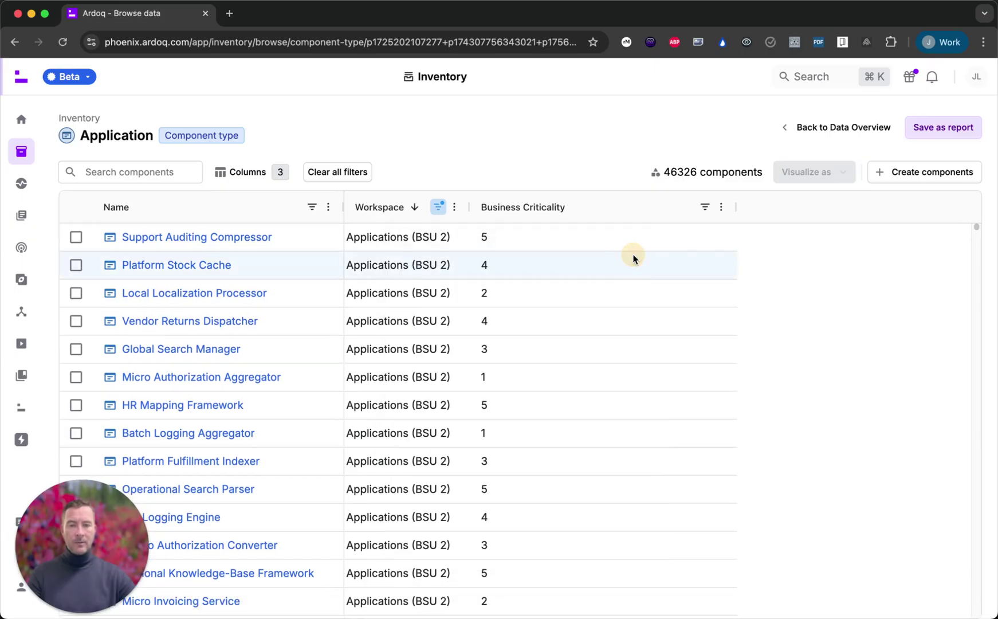
Add the '← Owns ←' column to the Application table.
left_click(772, 206)
left_click(786, 221)
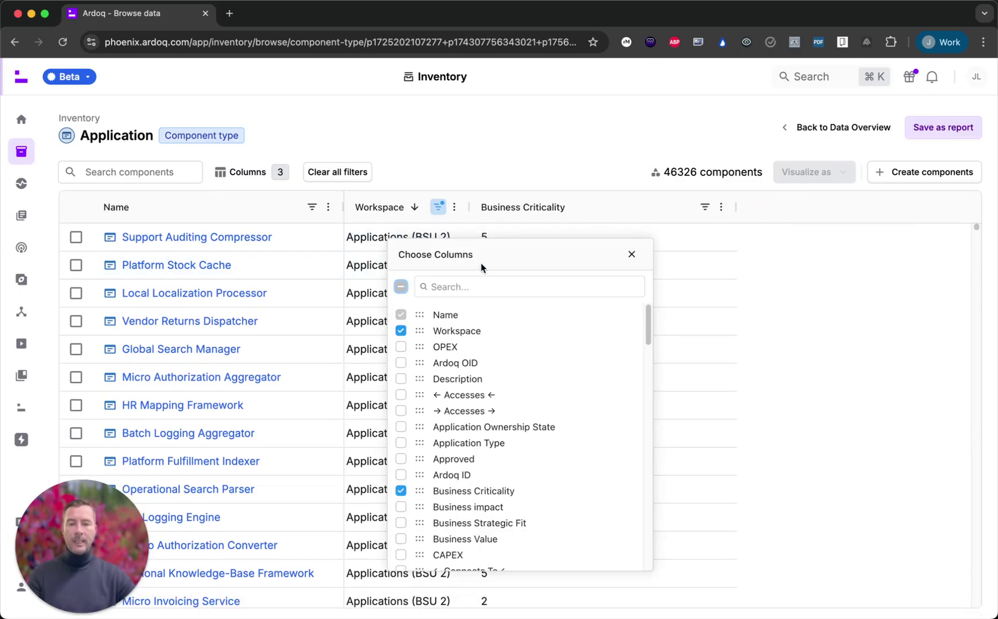
left_click(476, 286)
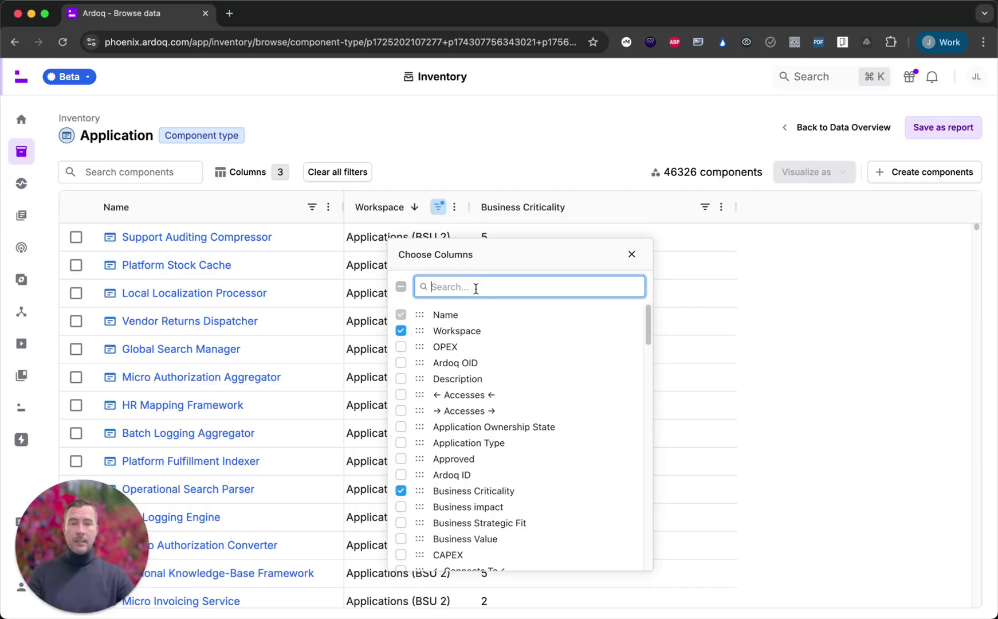
type("owner")
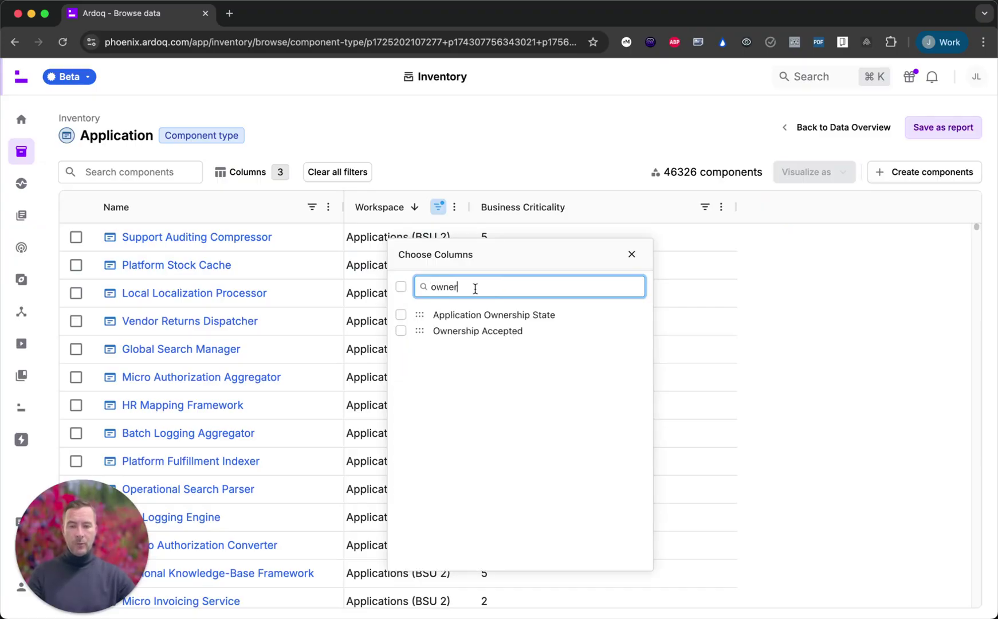
key("BackSpace")
key("BackSpace")
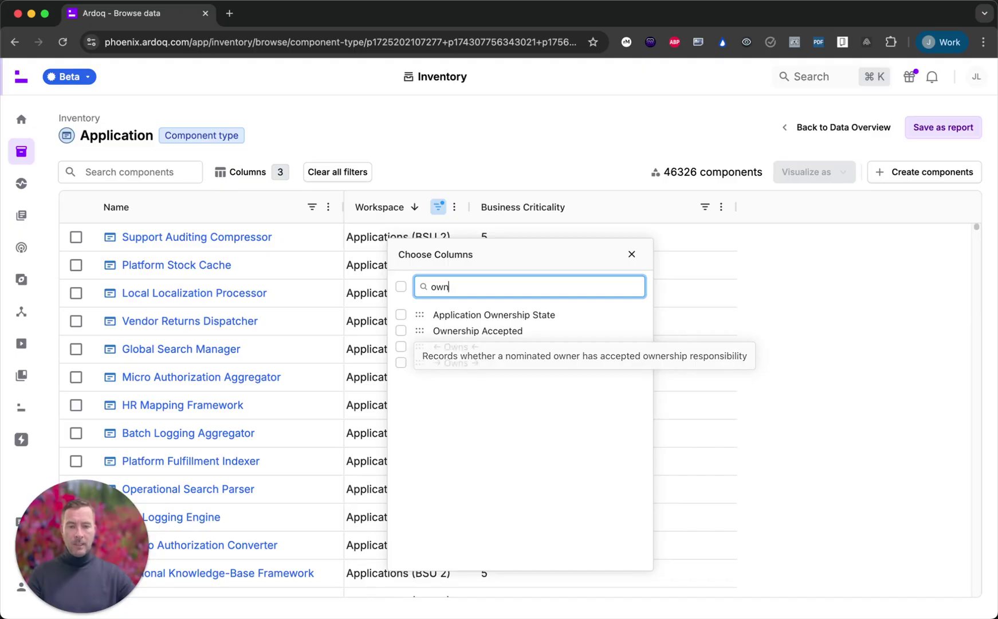
left_click(401, 346)
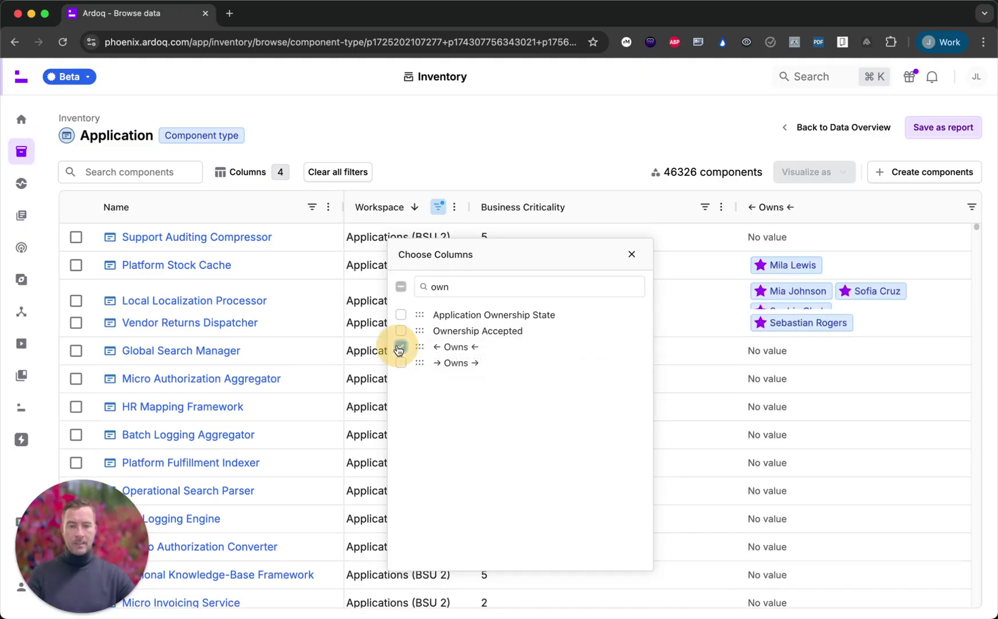
left_click(631, 254)
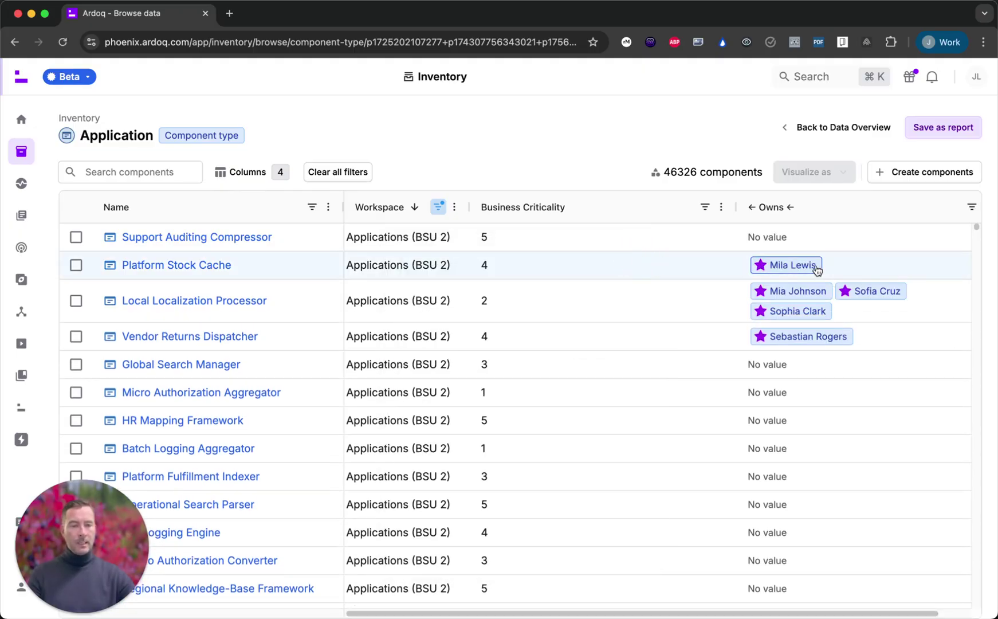
Filter Business Criticality to values greater than 5.
scroll(822, 331, "down", 10)
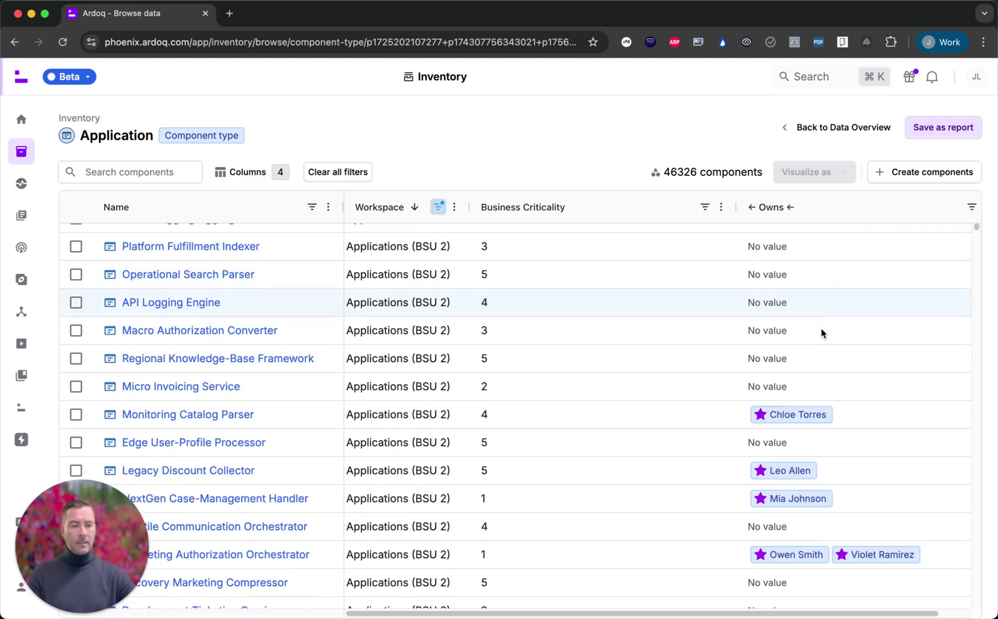
scroll(820, 331, "down", 4)
scroll(820, 329, "up", 13)
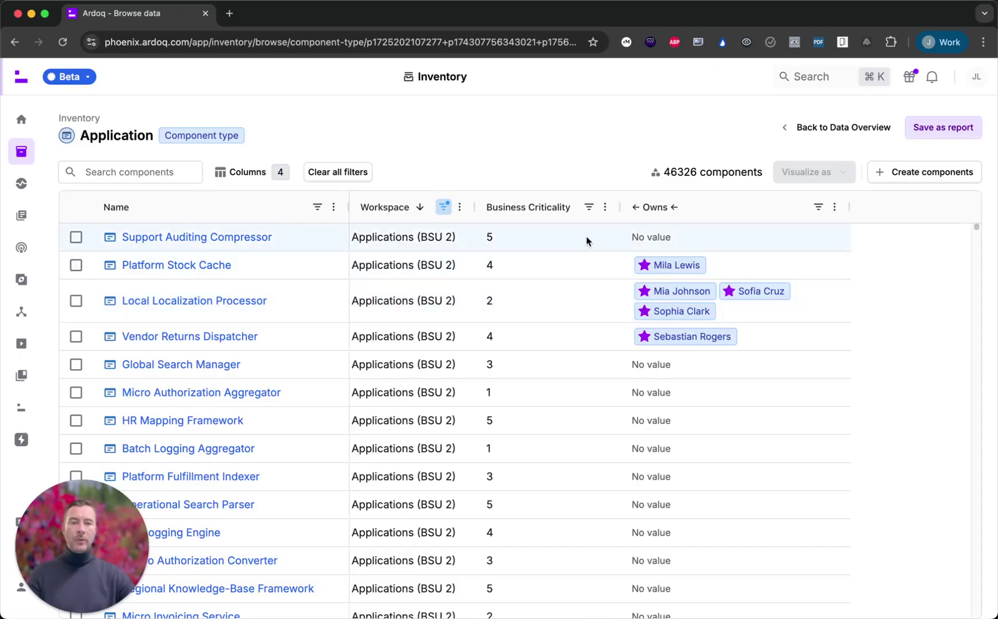
left_click(591, 208)
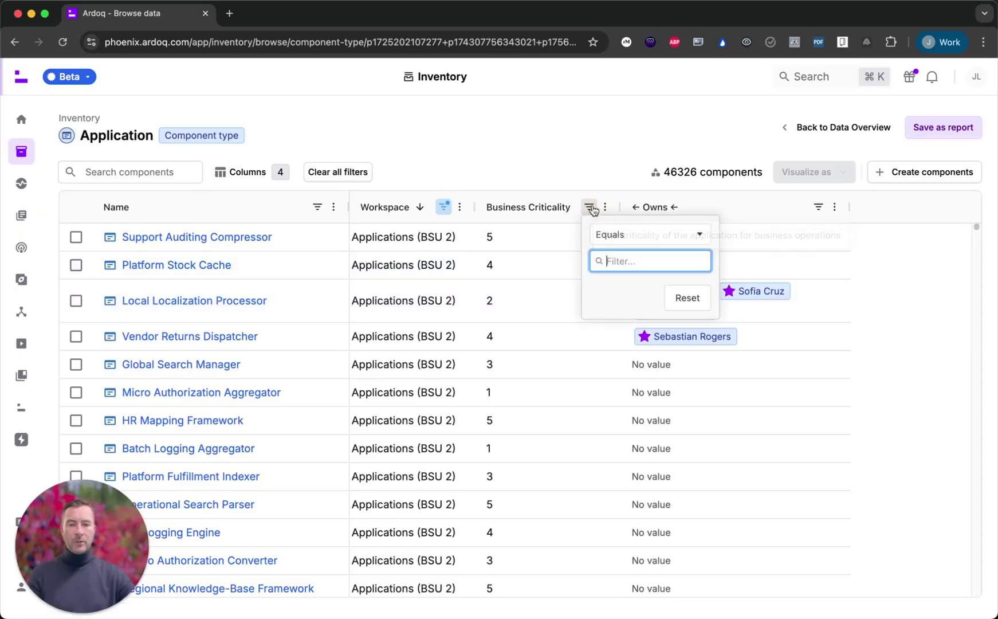
left_click(621, 243)
left_click(627, 321)
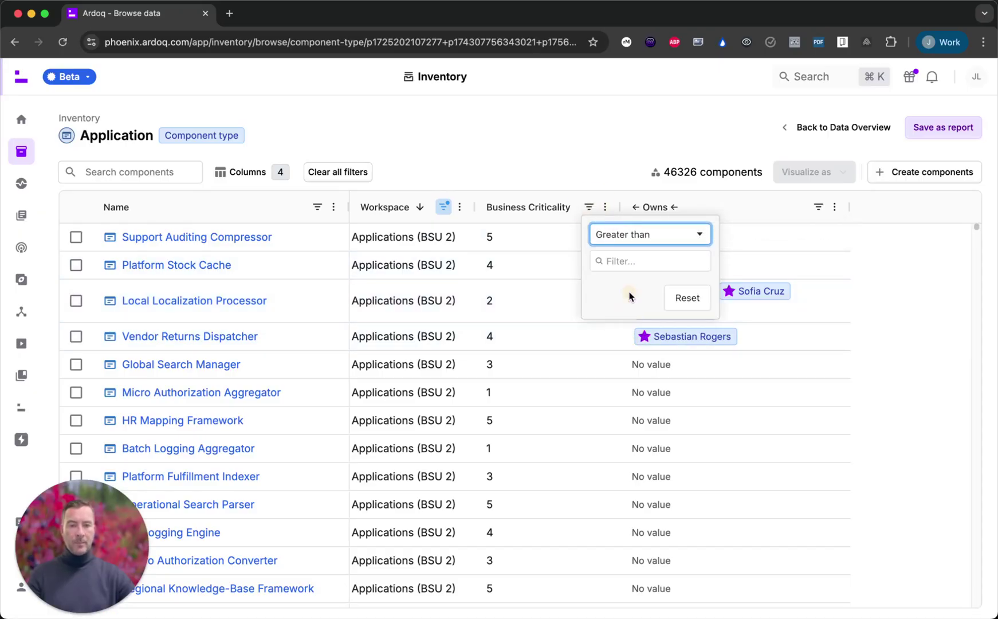
left_click(637, 259)
type("5")
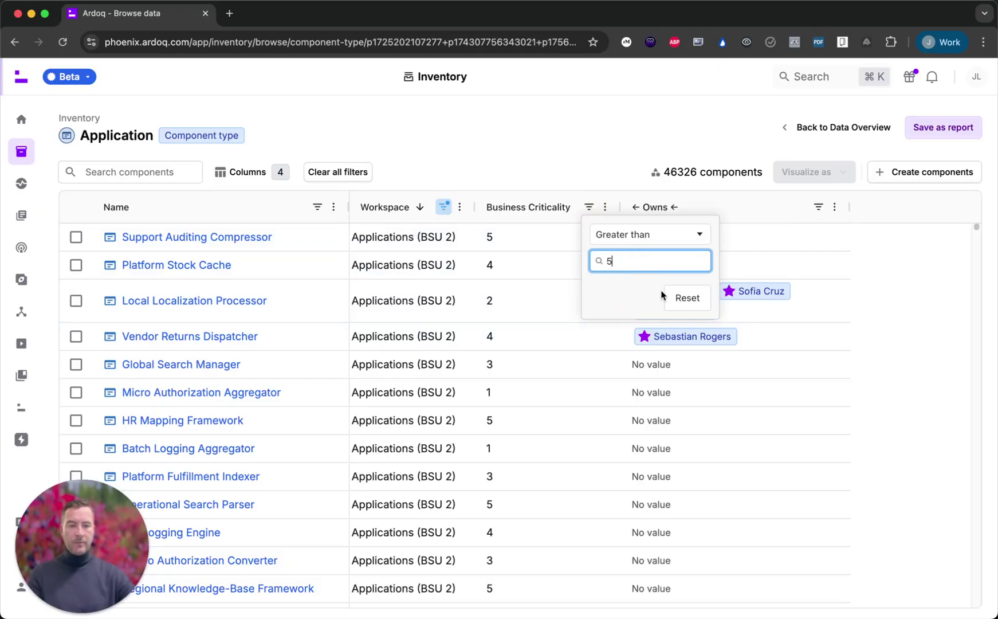
left_click(820, 221)
Filter Owns to applications without owner references, leaving 34 components.
left_click(818, 207)
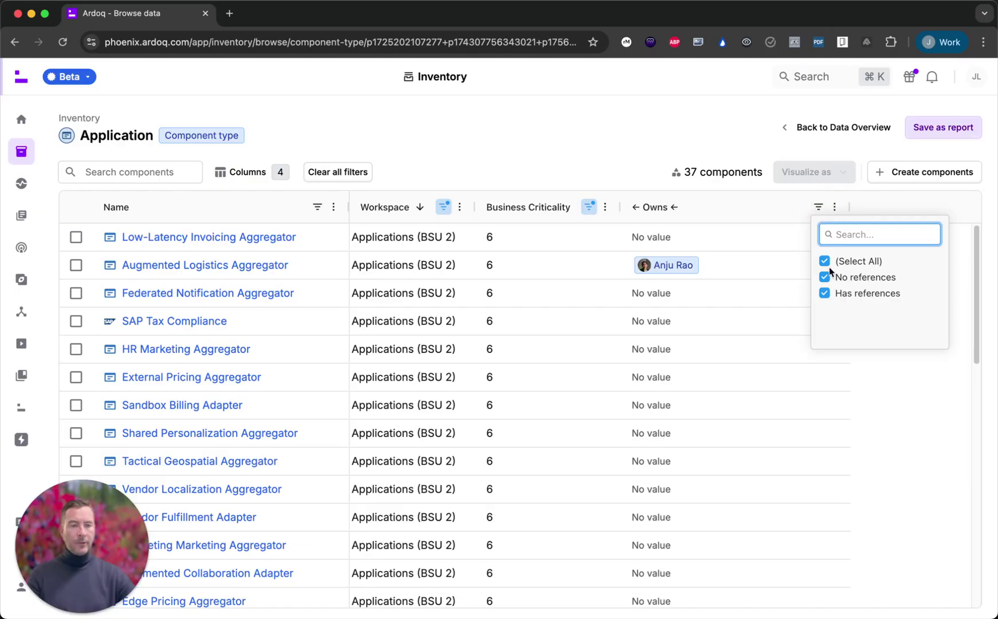
left_click(824, 293)
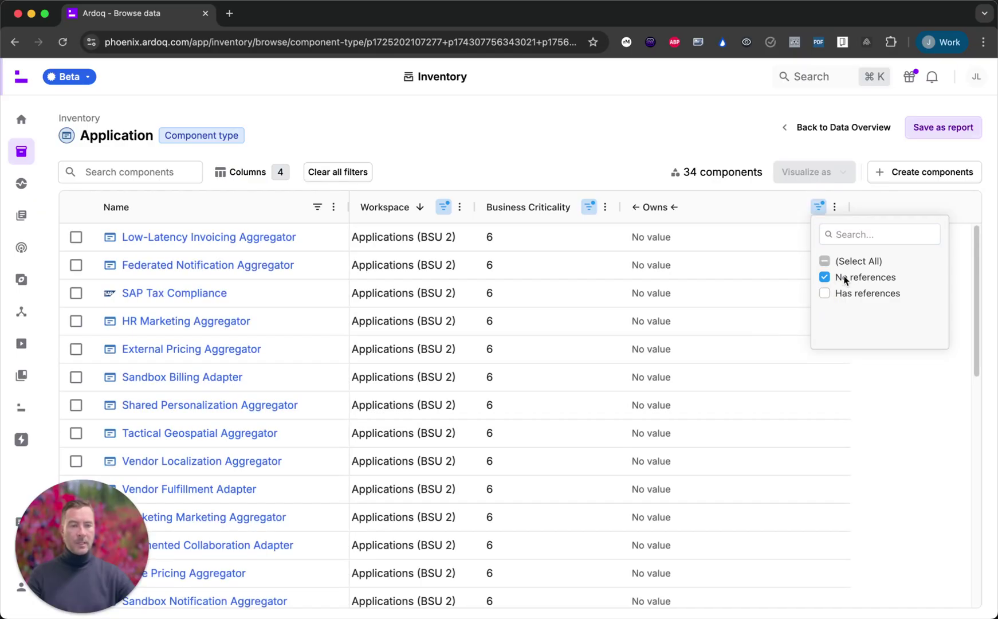
left_click(598, 324)
scroll(597, 337, "down", 1)
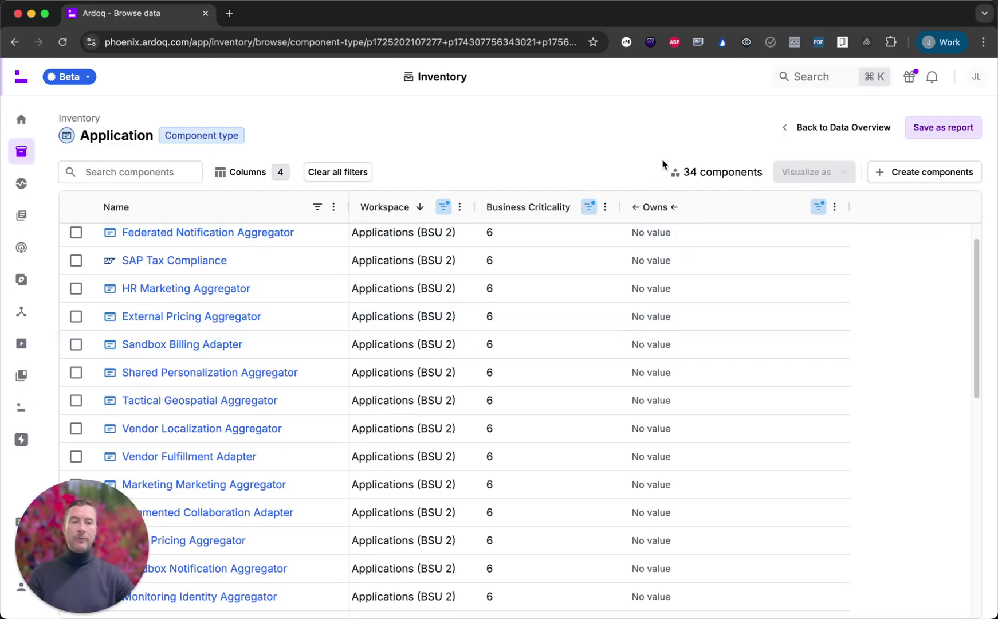
left_click_drag(679, 172, 697, 170)
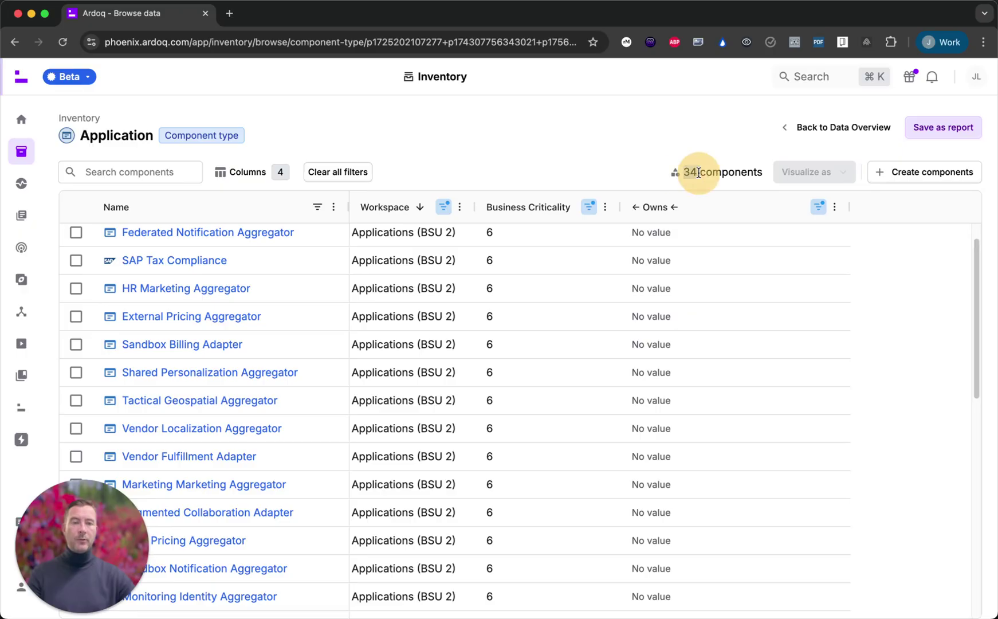
left_click(578, 144)
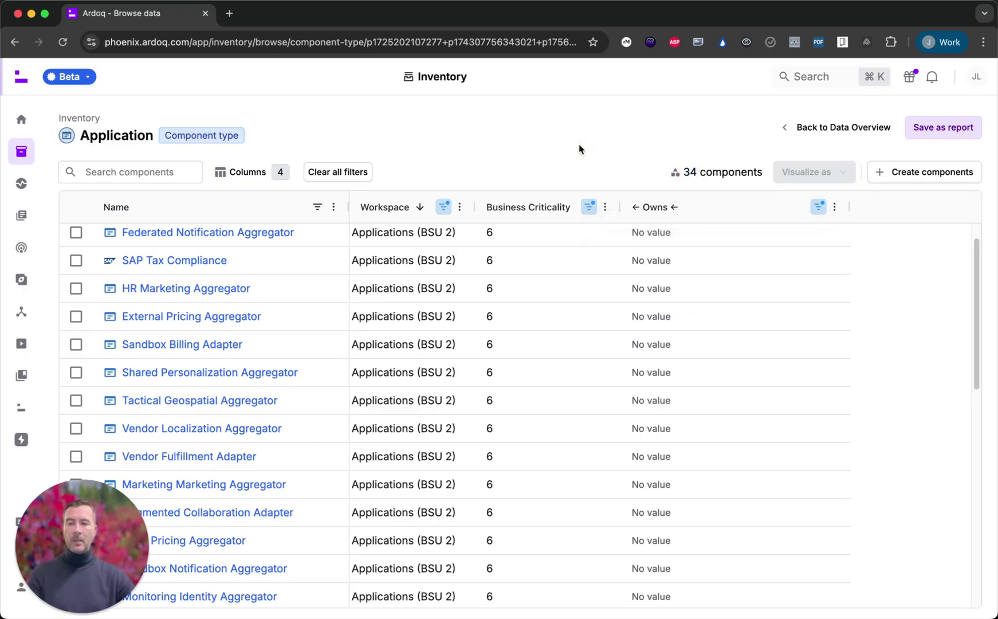
Save the filtered list as a report named 'Crtitical business applications without owners'.
left_click(953, 131)
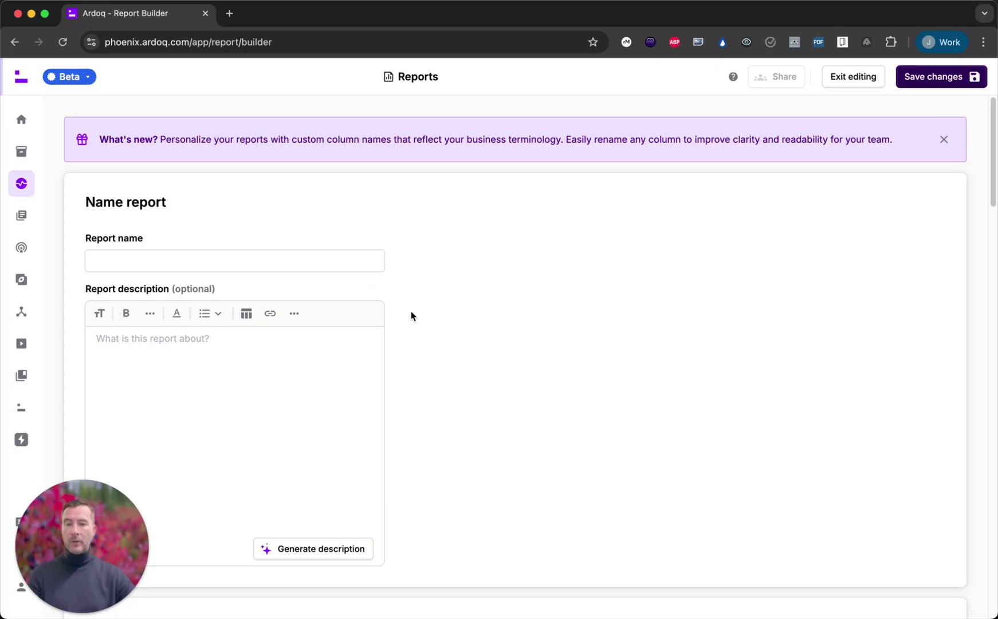
left_click(324, 262)
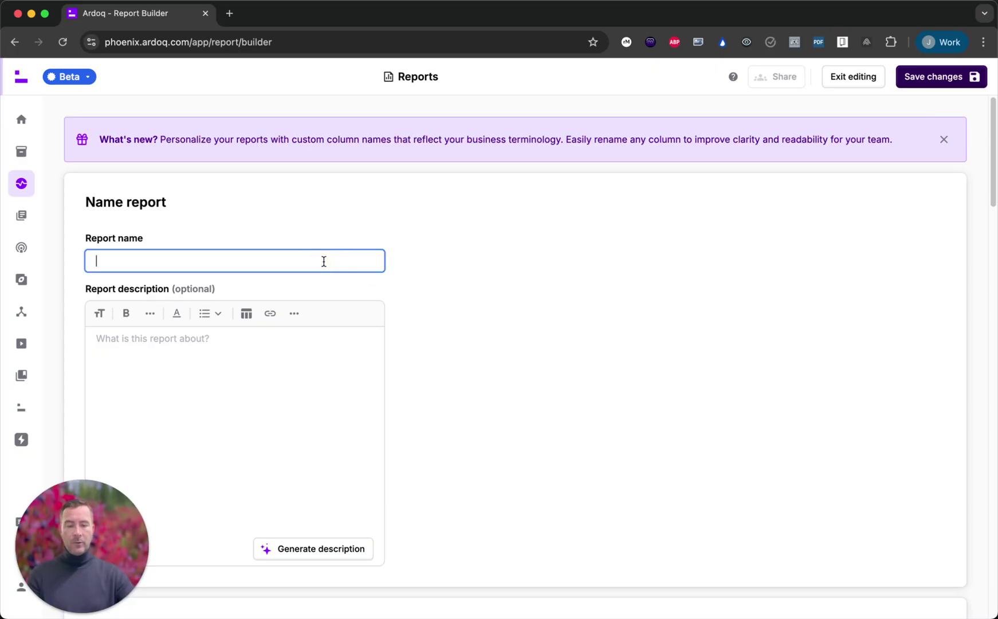
type("Crtitical ")
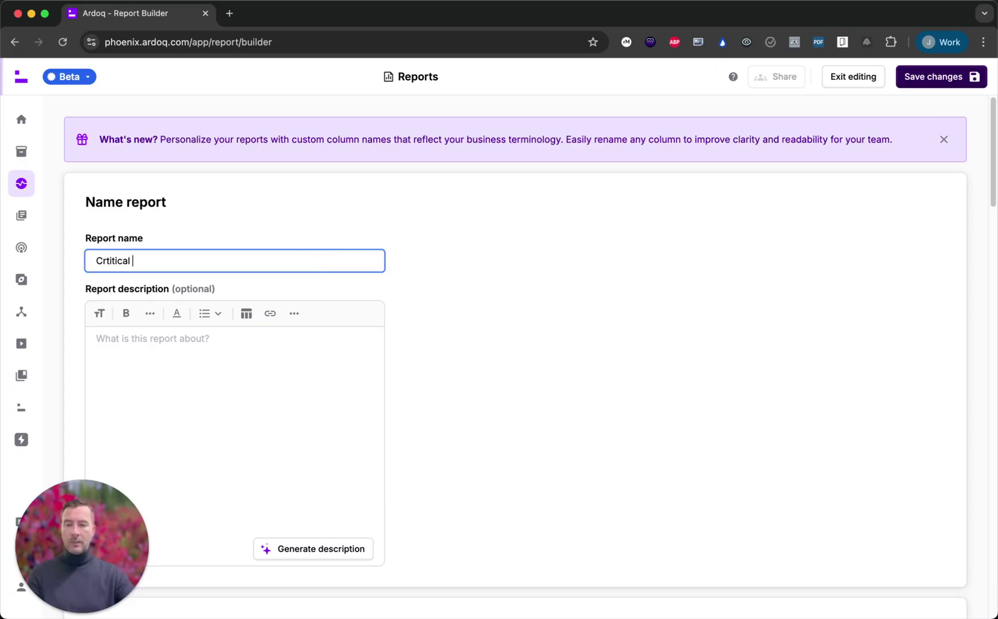
type("business")
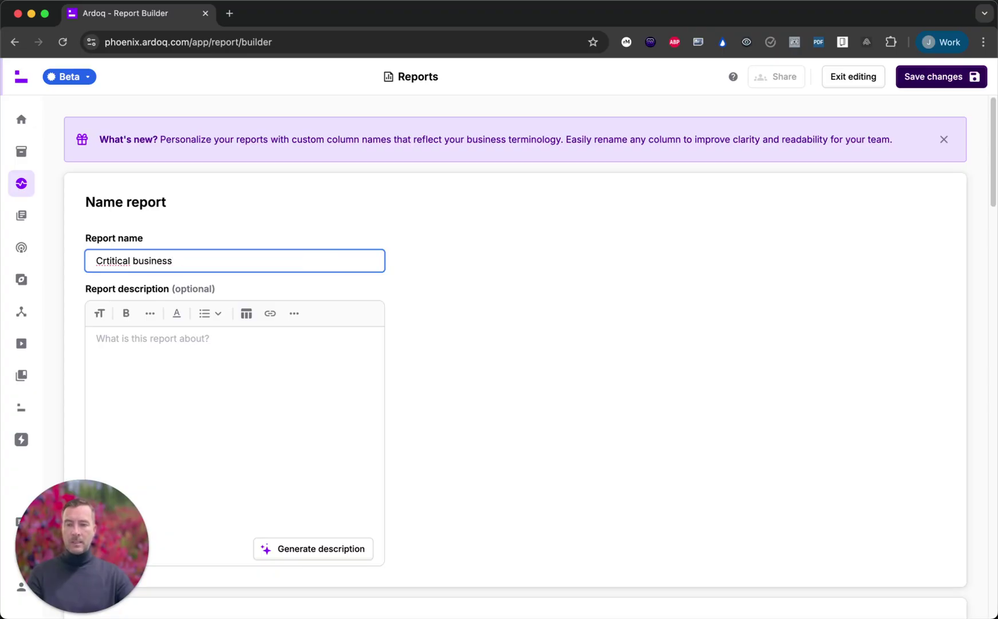
type(" applications wi")
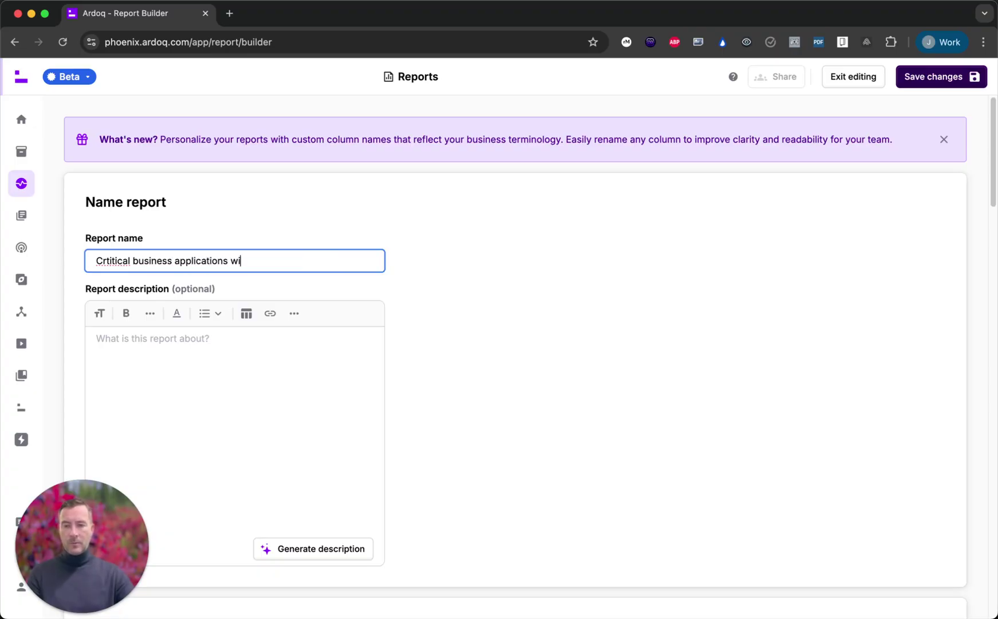
type("thout owners")
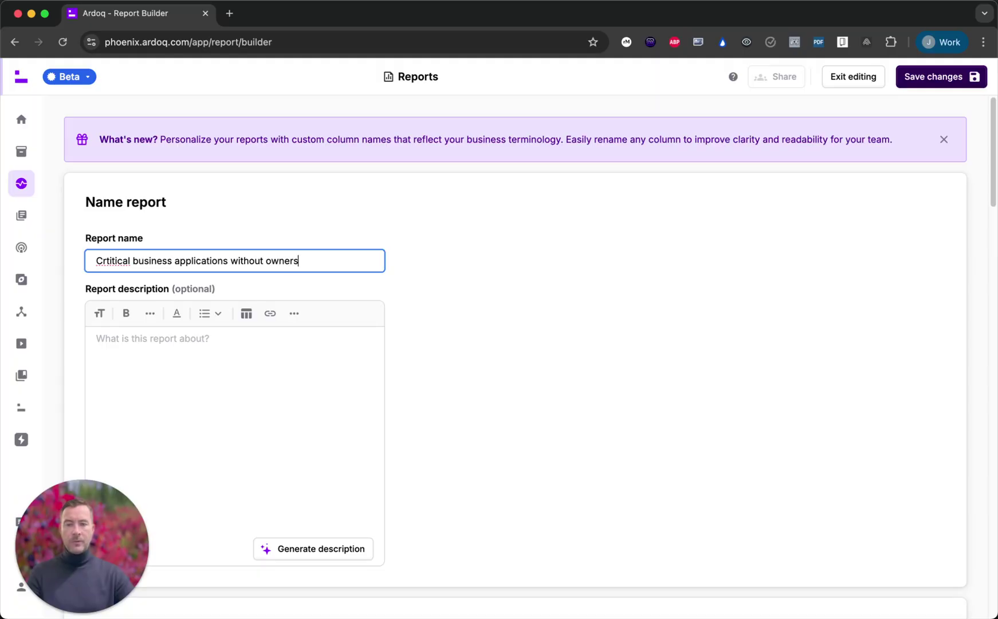
left_click(933, 80)
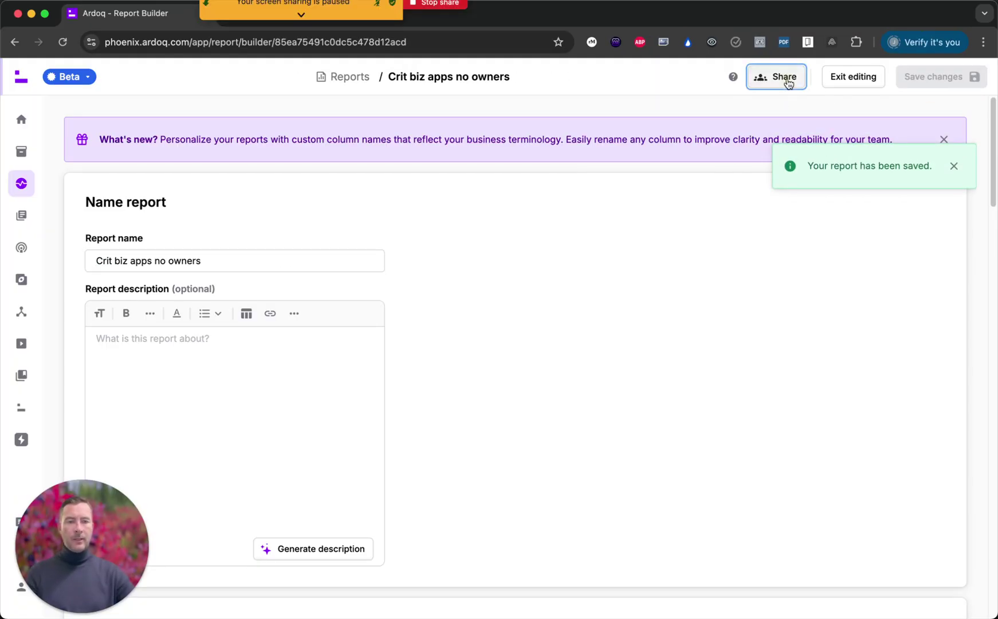
Check the report's Share settings, then exit editing to view it in reader mode.
left_click(788, 83)
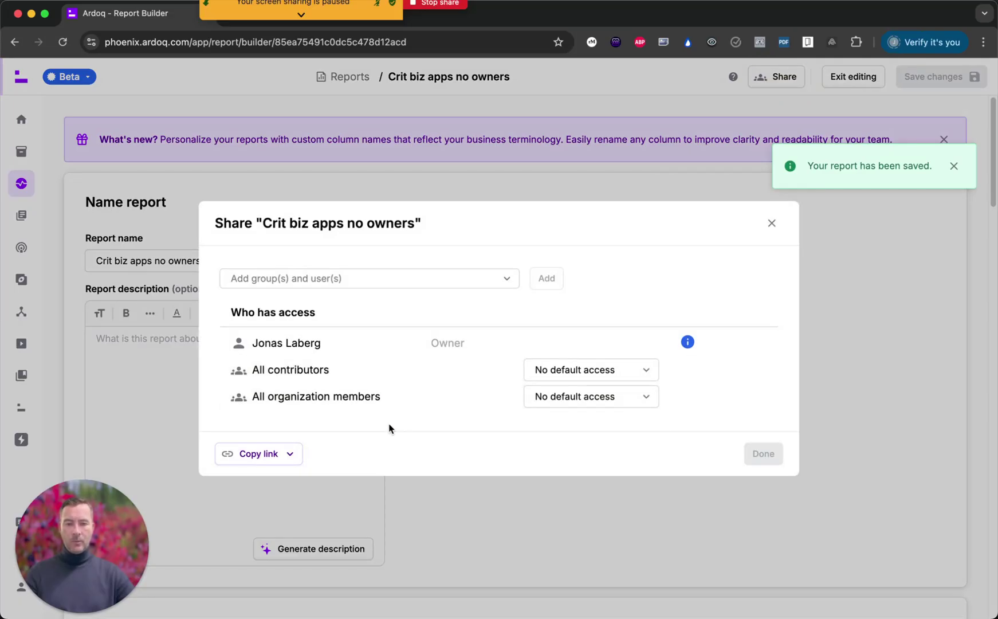
left_click(767, 228)
left_click(842, 79)
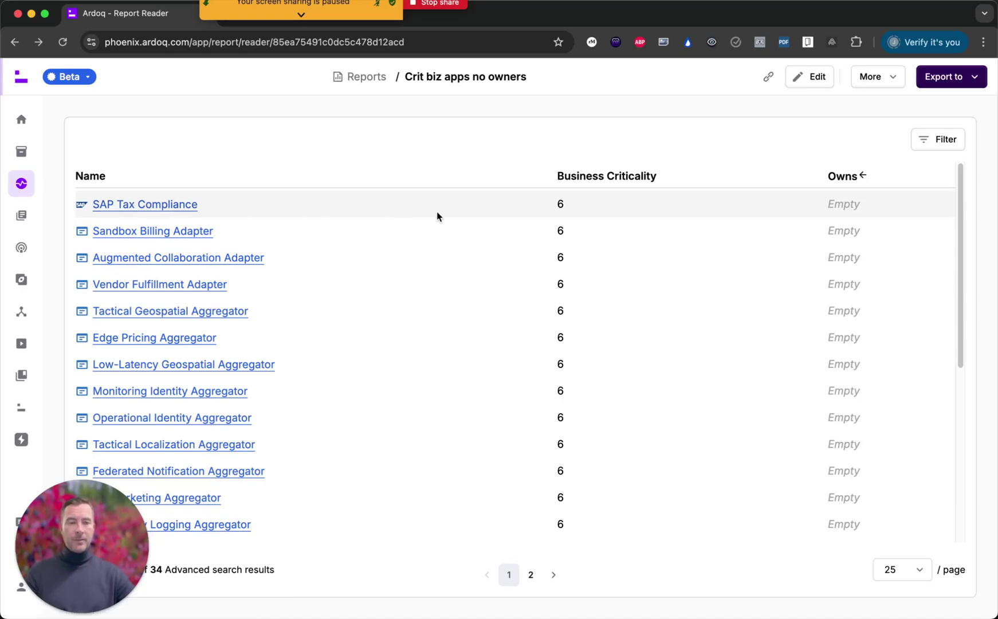
Open the report's applications in the inventory and assign a person as SAP Tax Compliance's owner.
left_click(871, 76)
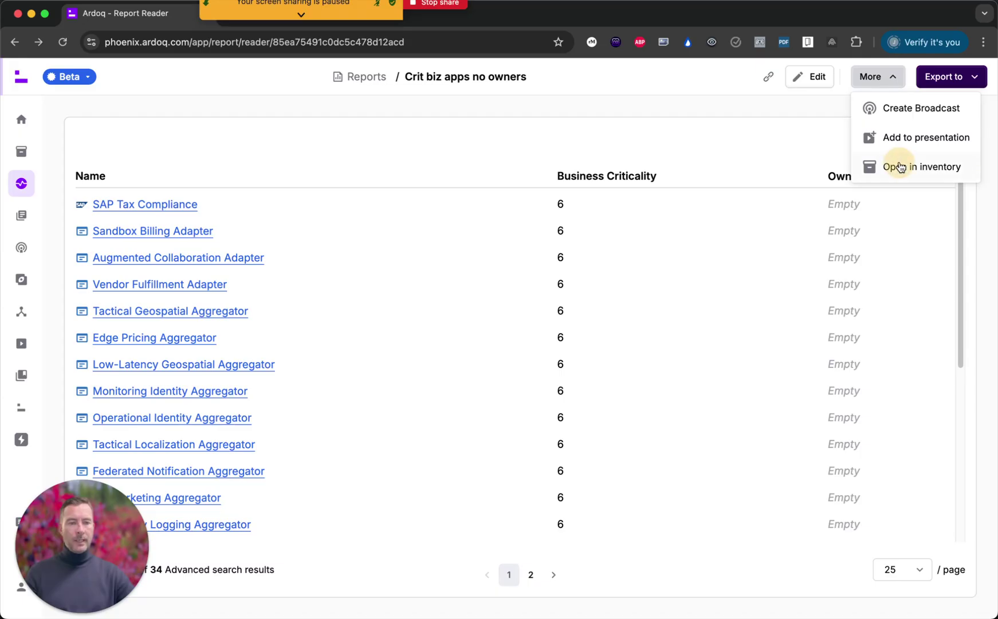
left_click(893, 165)
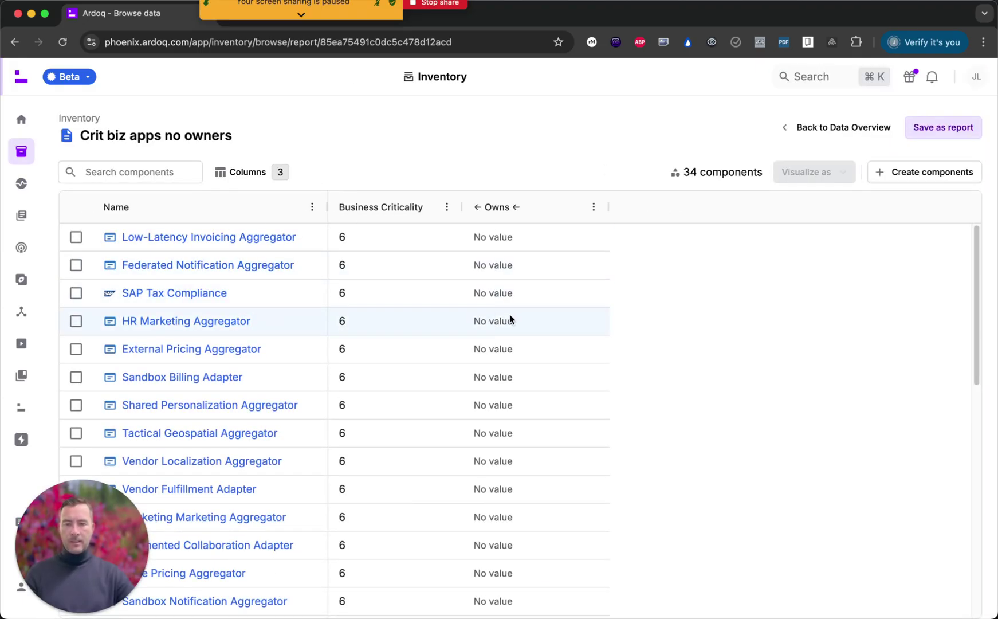
left_click(534, 295)
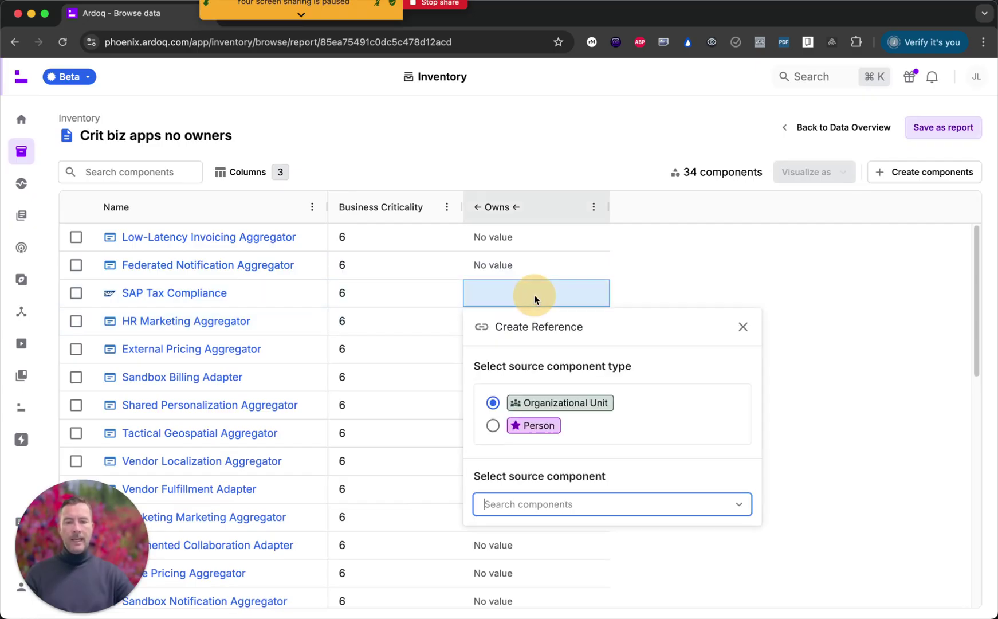
left_click(493, 425)
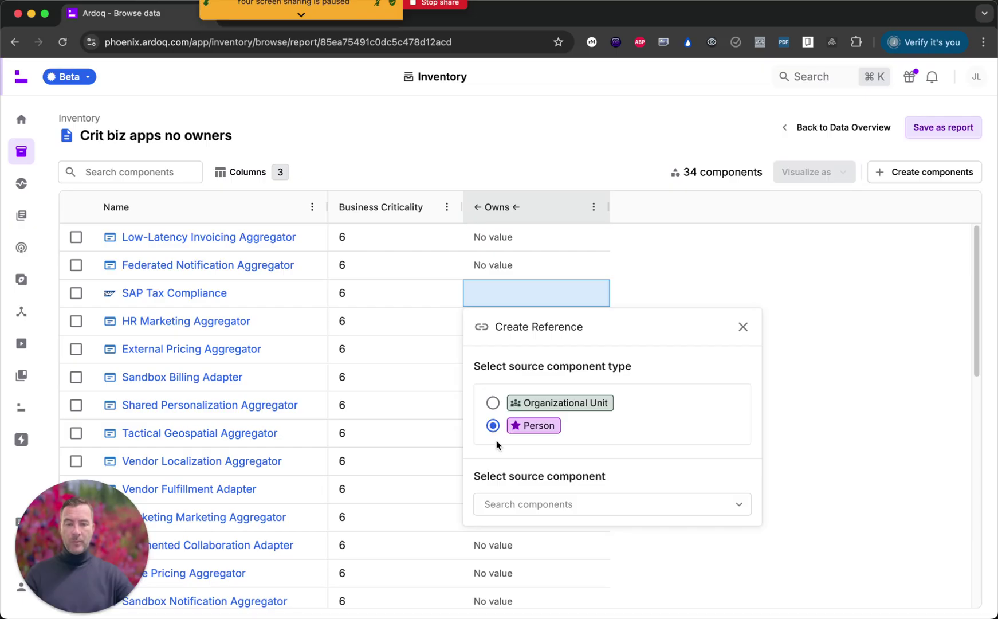
left_click(537, 505)
type("anju")
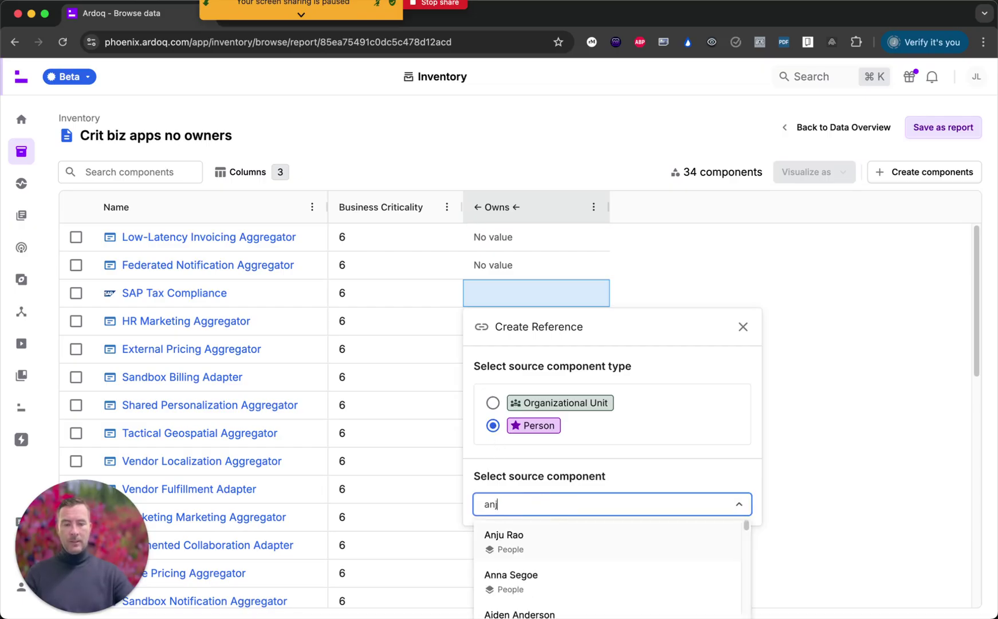
left_click(518, 542)
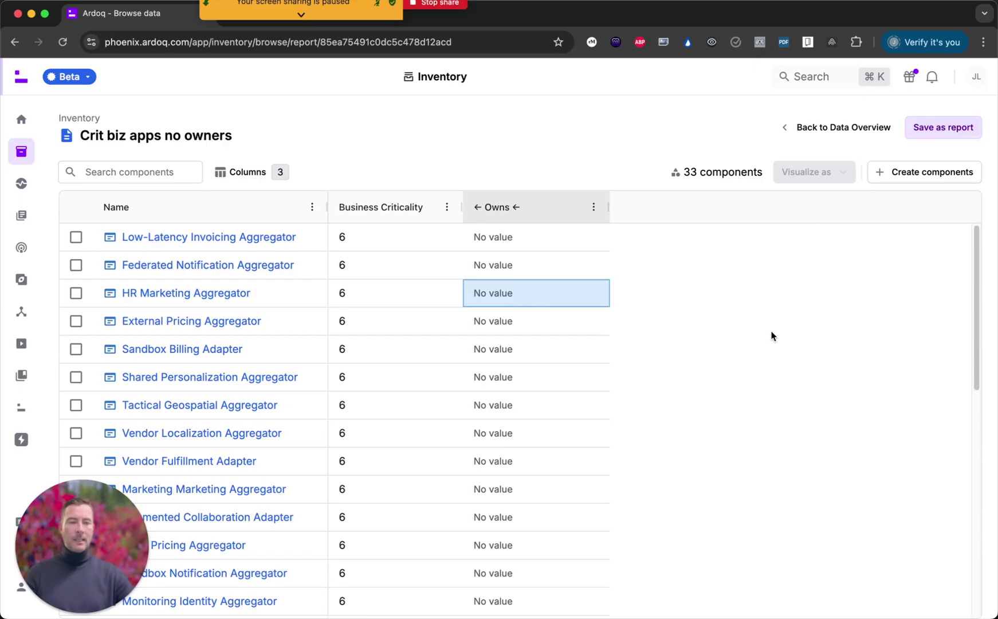
left_click(690, 170)
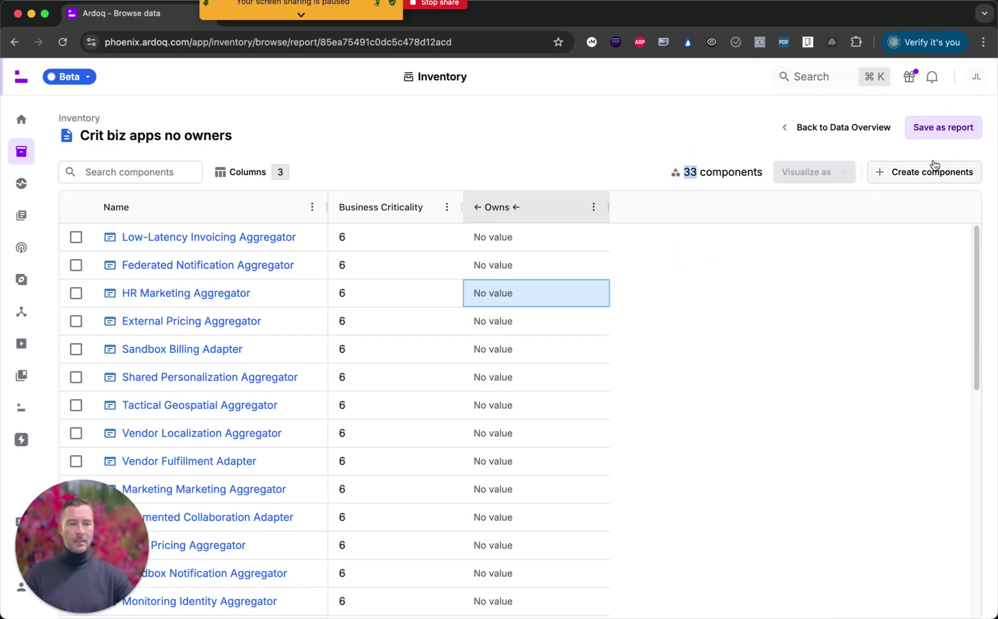
key("super+bracketleft")
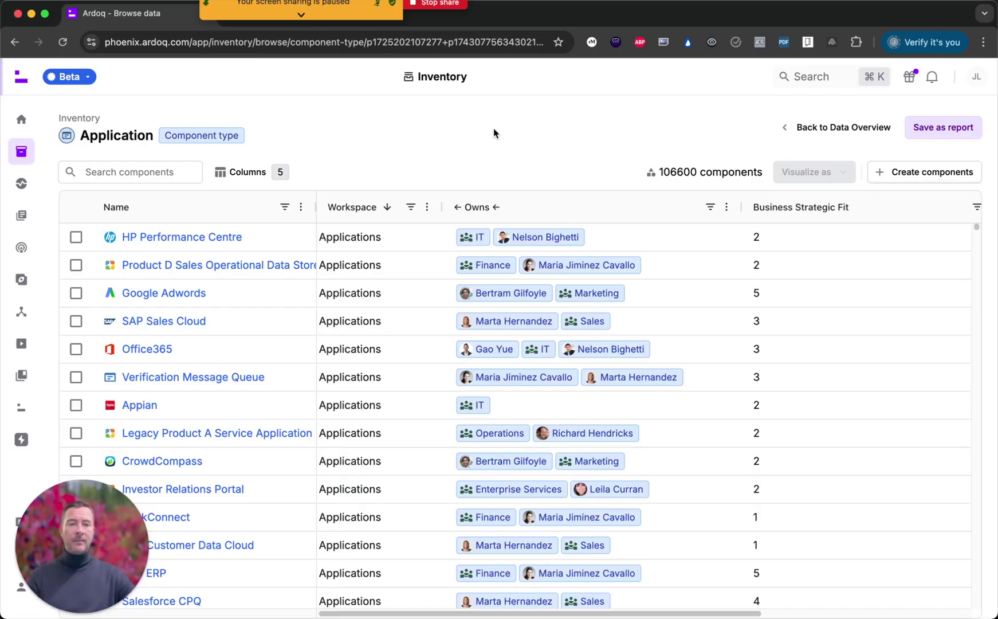
Set HP Performance Centre's Business Strategic Fit to 4.
left_click_drag(450, 198, 687, 265)
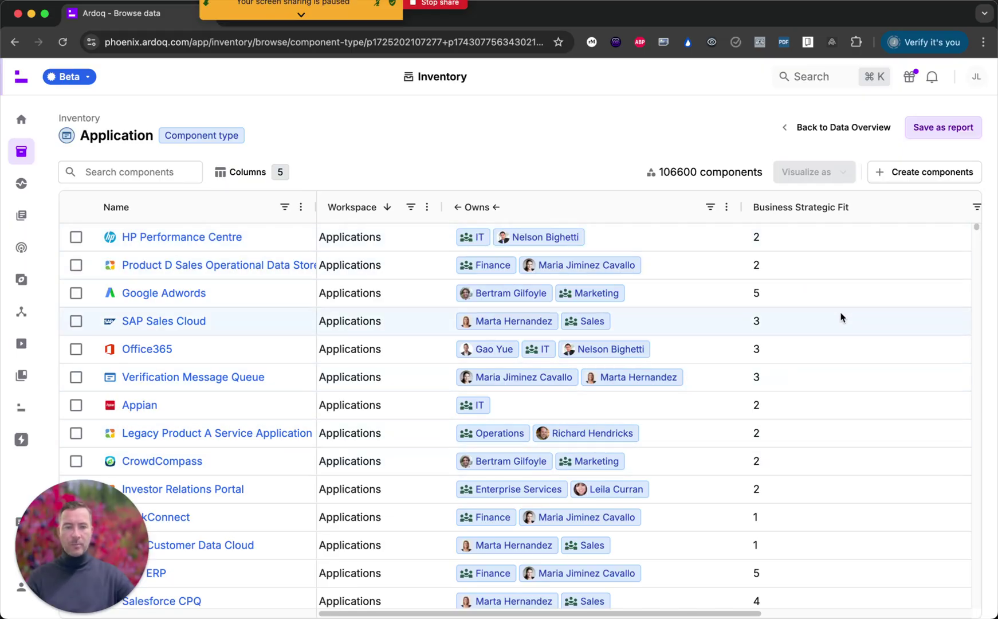
left_click(800, 241)
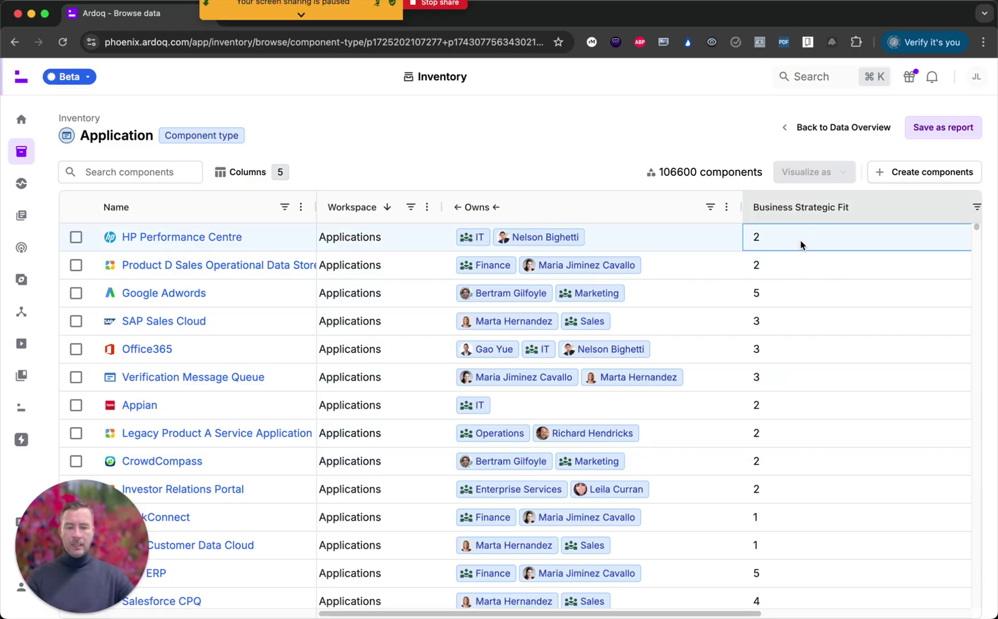
left_click(800, 240)
key("Escape")
left_click(774, 240)
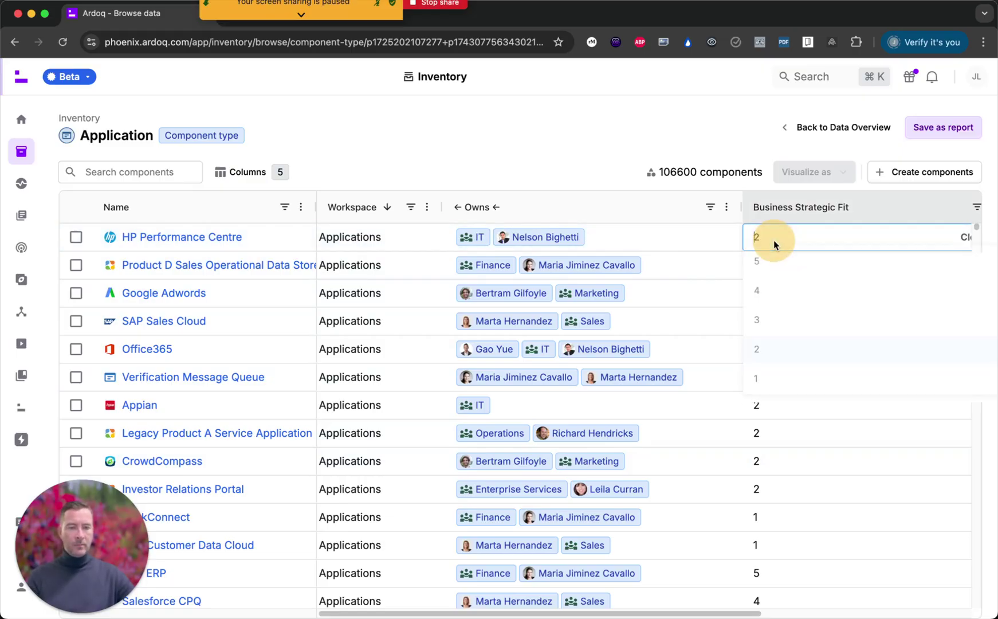
left_click(766, 297)
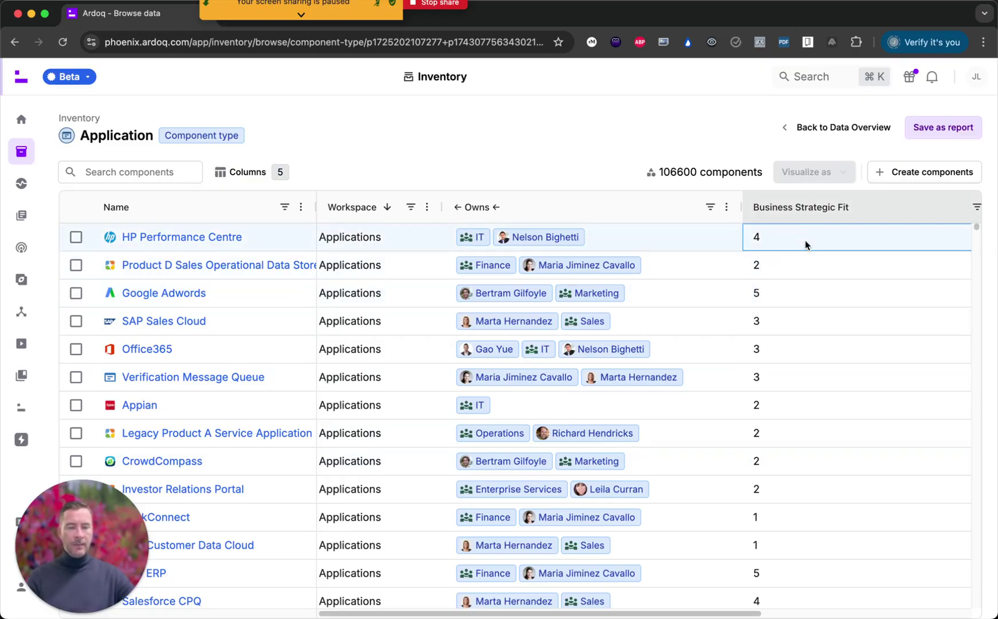
Copy the fit value 4 into the next five applications and update those components.
left_click(806, 239)
left_click(798, 264)
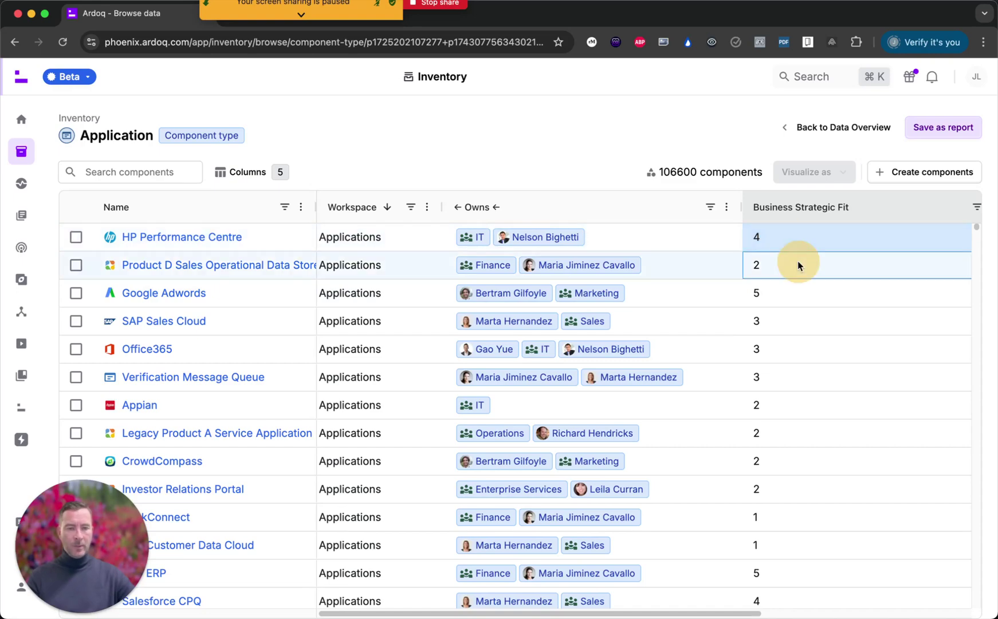
left_click(796, 376, "shift")
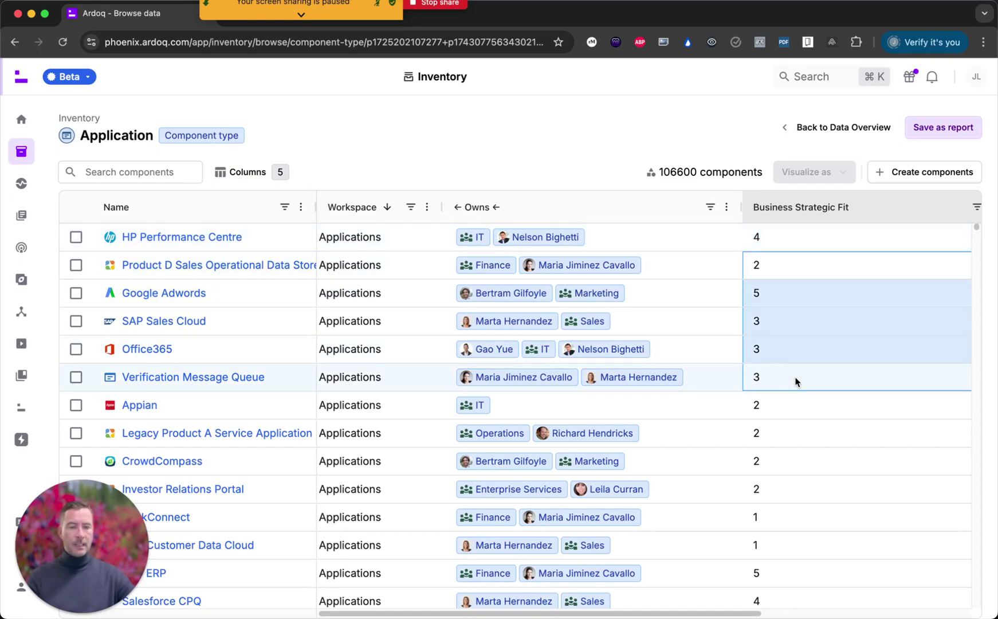
key("super+v")
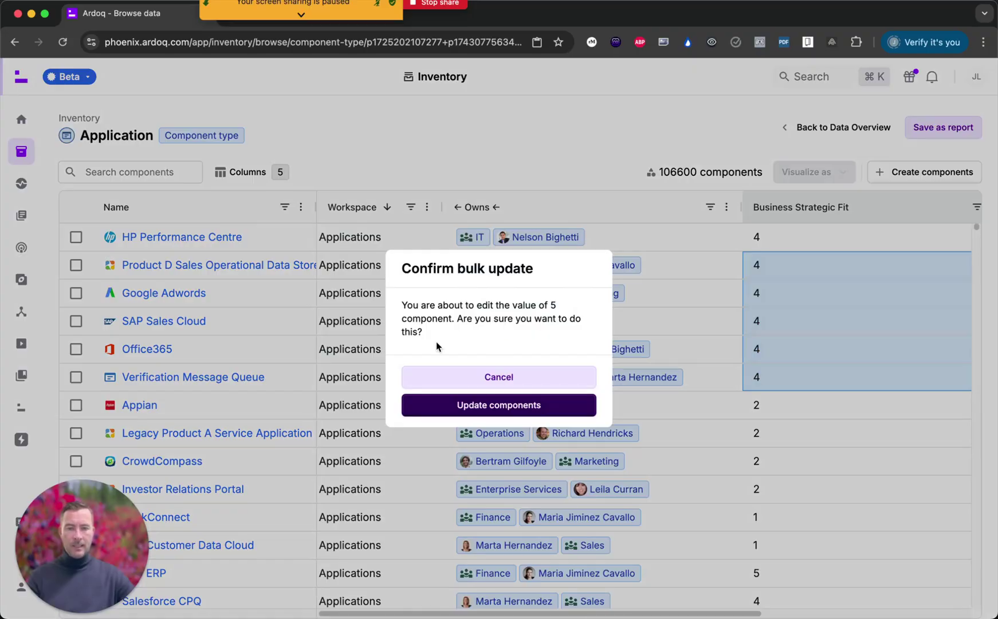
left_click(488, 407)
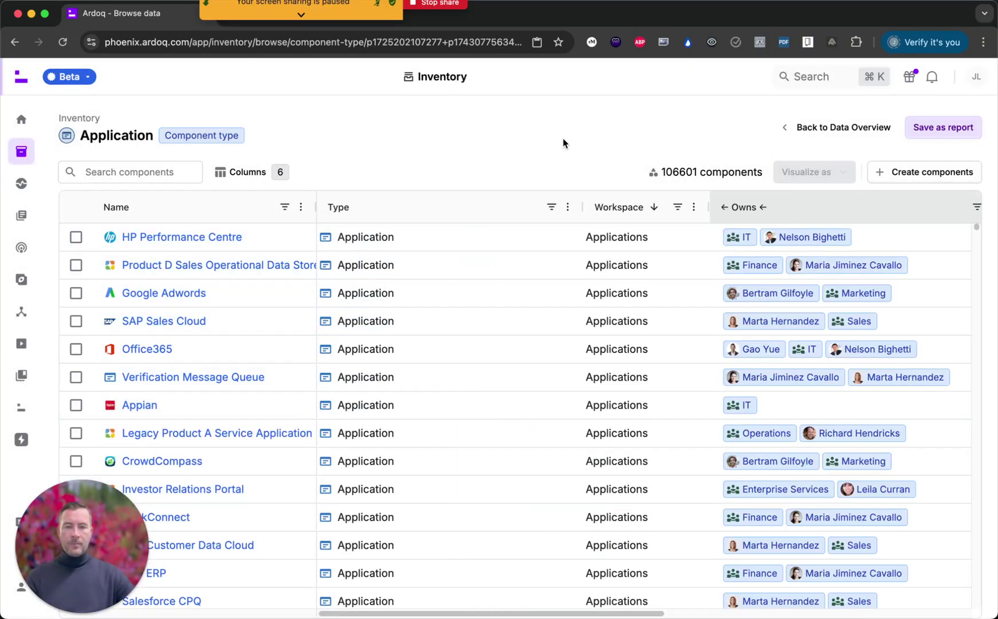
Create a component named 'New application' and set its type to Application.
left_click(946, 171)
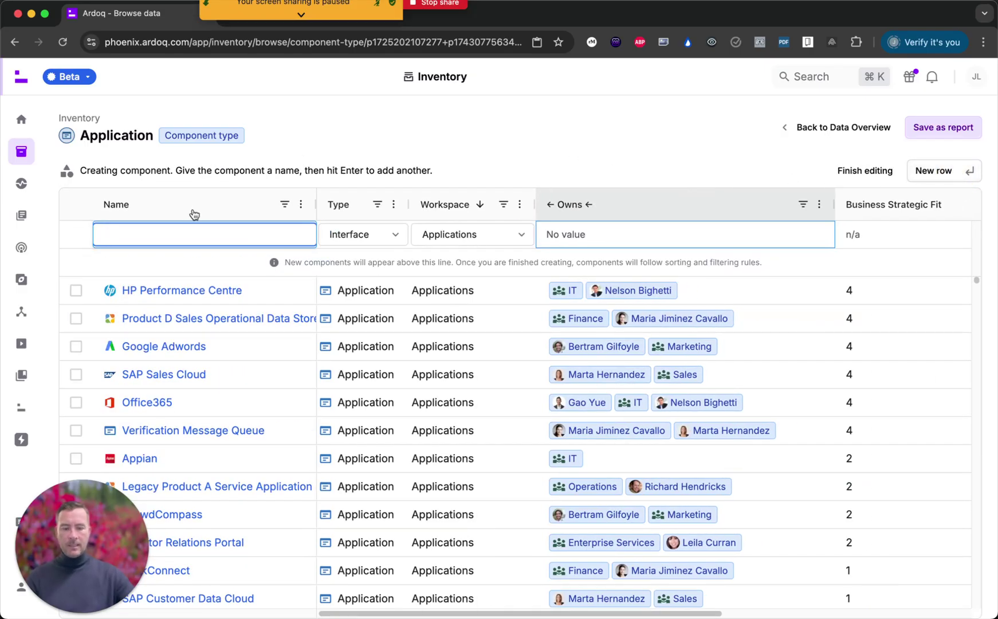
type("New appc")
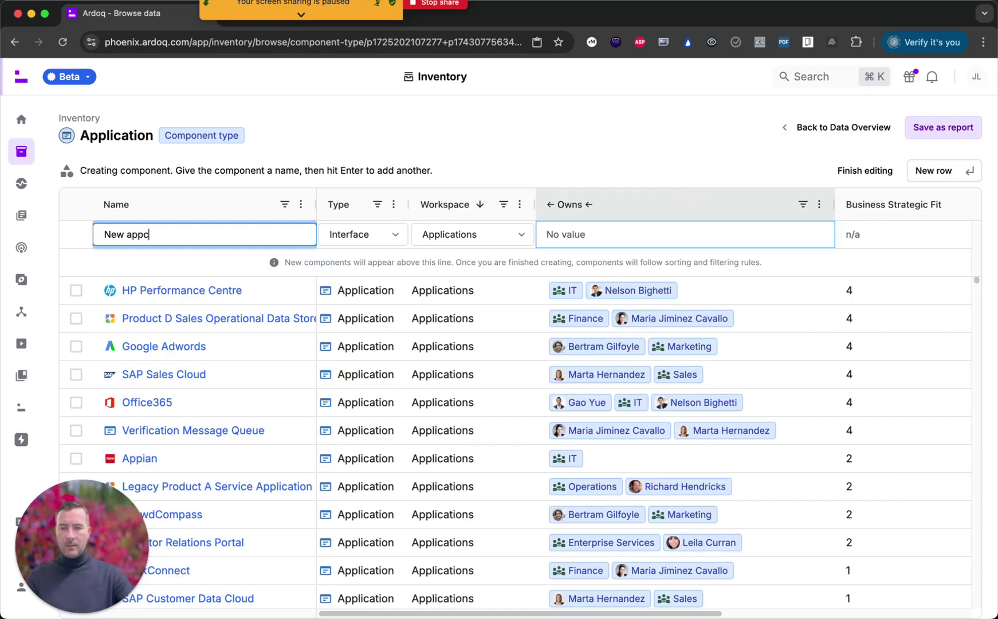
key("BackSpace")
type("liction")
key("Left")
key("Left")
key("Left")
key("Left")
type("a")
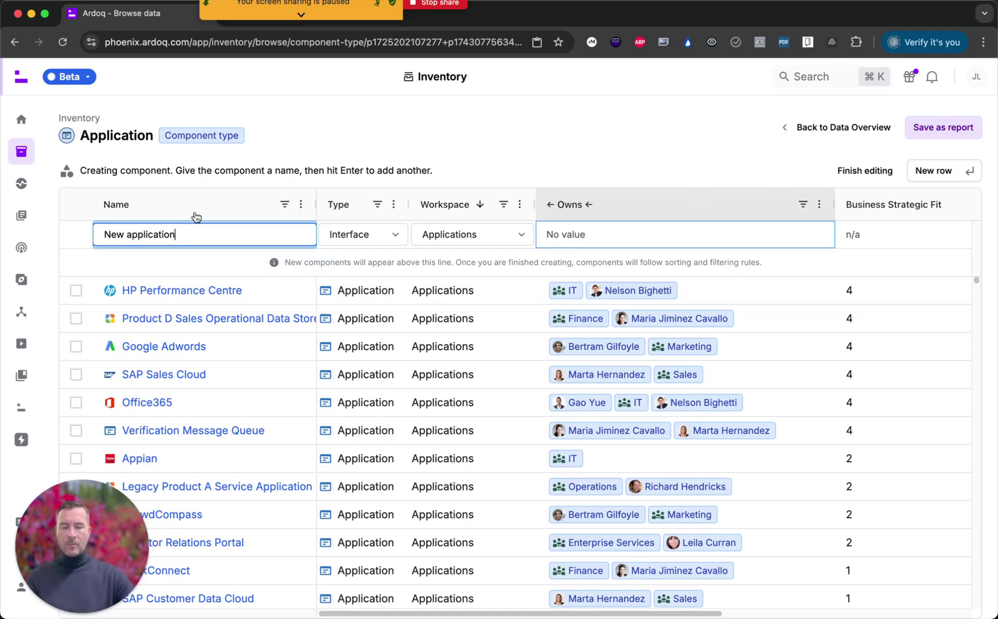
left_click(360, 241)
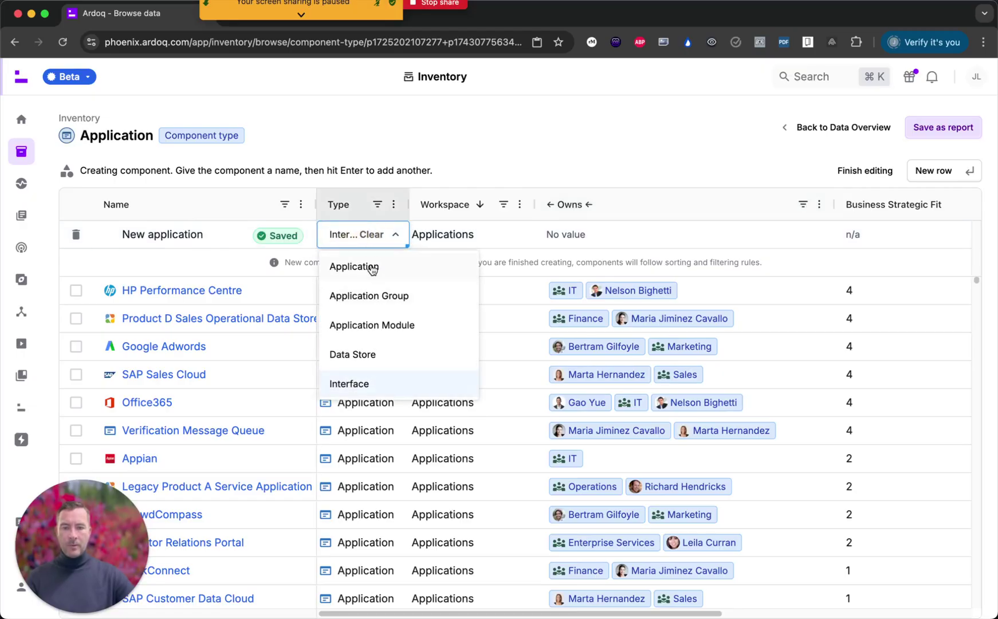
left_click(371, 265)
left_click(487, 230)
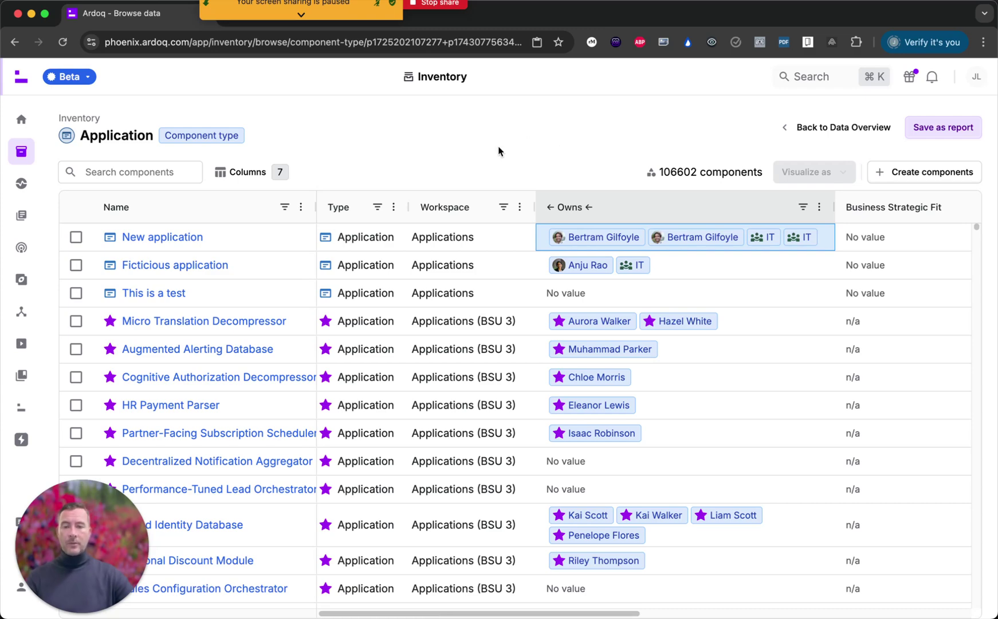
Filter the list to the Applications workspace only and autosize the Type column.
left_click(504, 208)
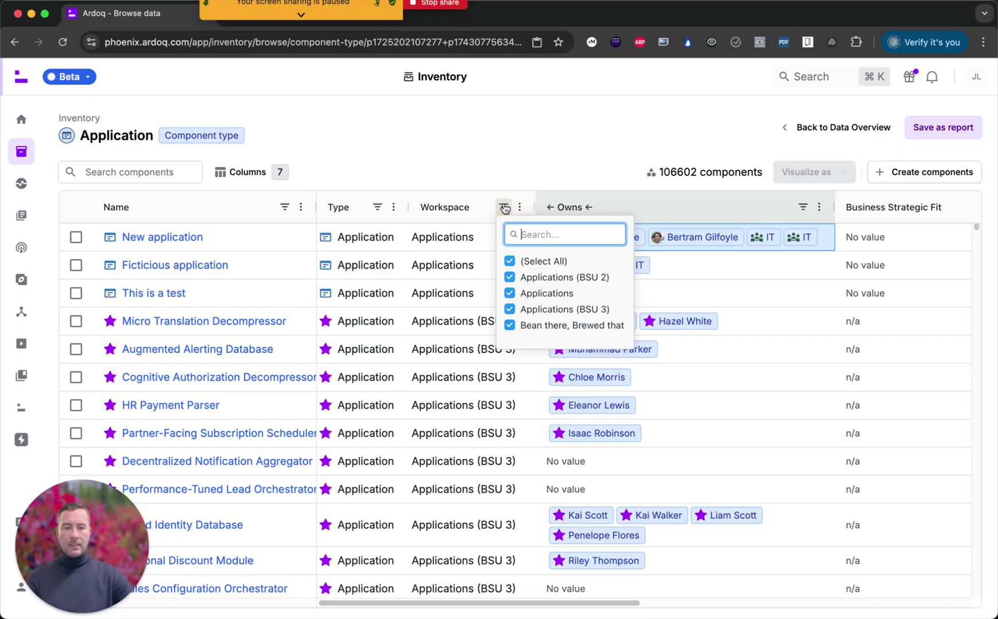
left_click(512, 261)
left_click(512, 294)
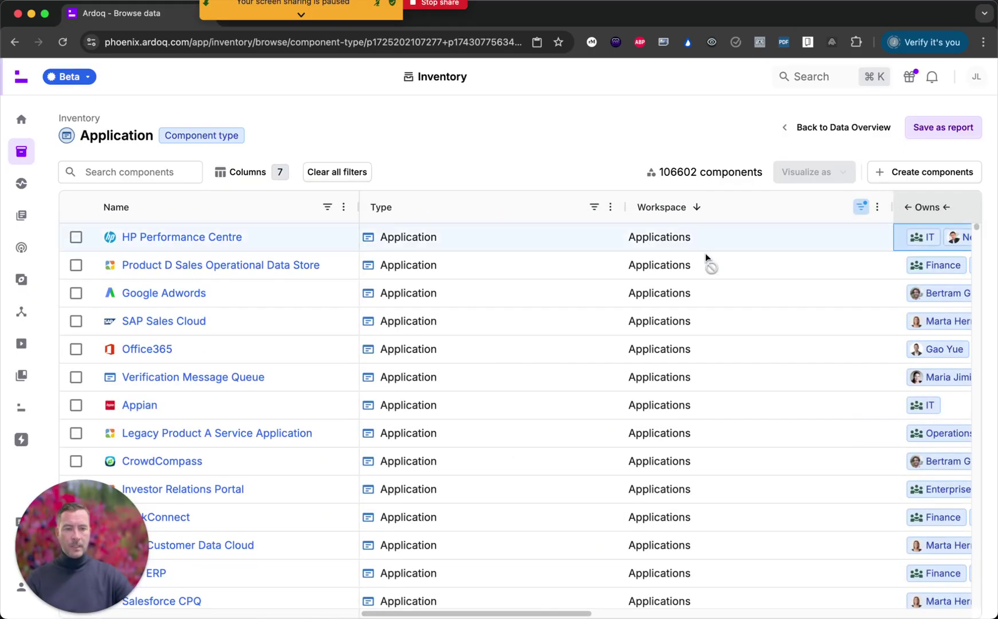
right_click(526, 206)
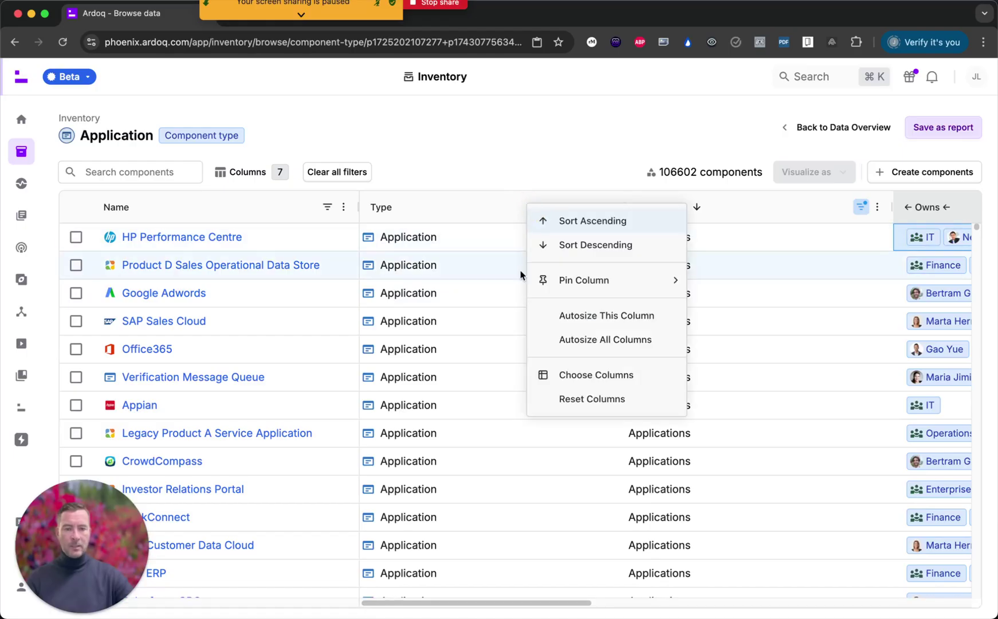
left_click(595, 316)
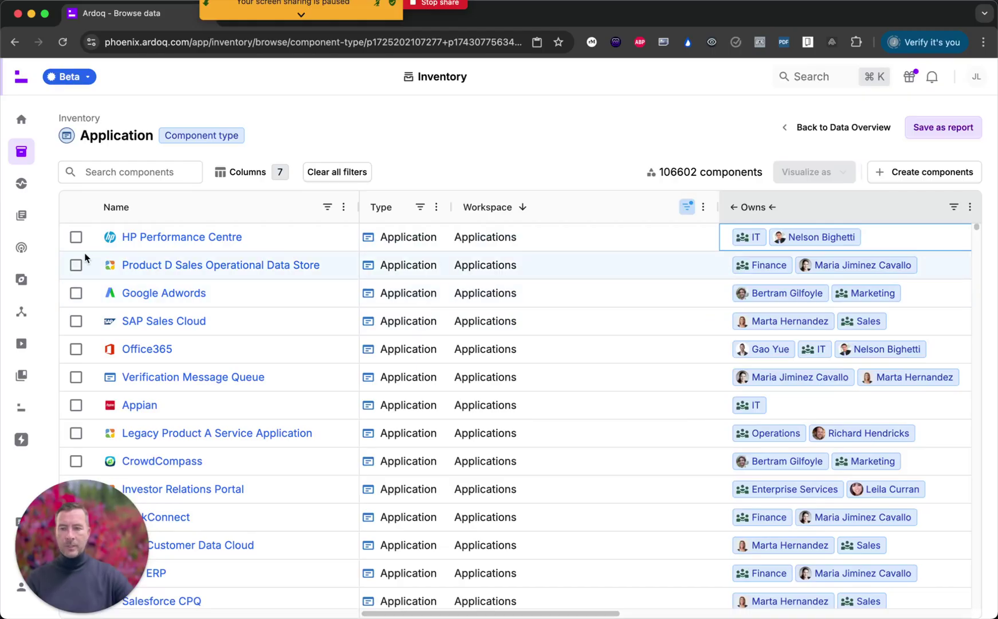
Select the seven applications from HP Performance Centre to Appian for visualizing.
left_click(75, 236)
left_click(76, 402, "shift")
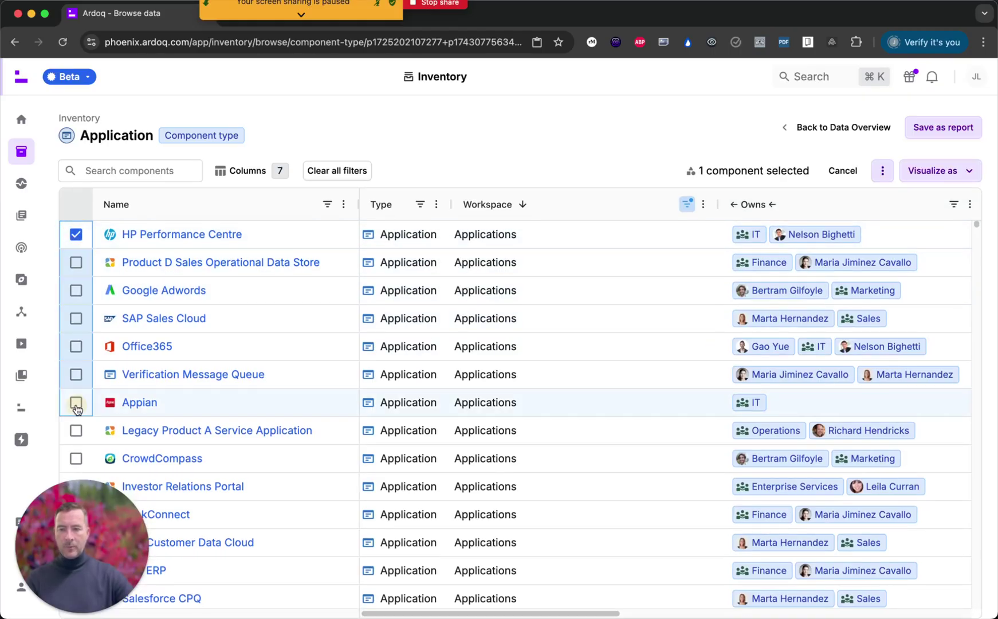
left_click(944, 171)
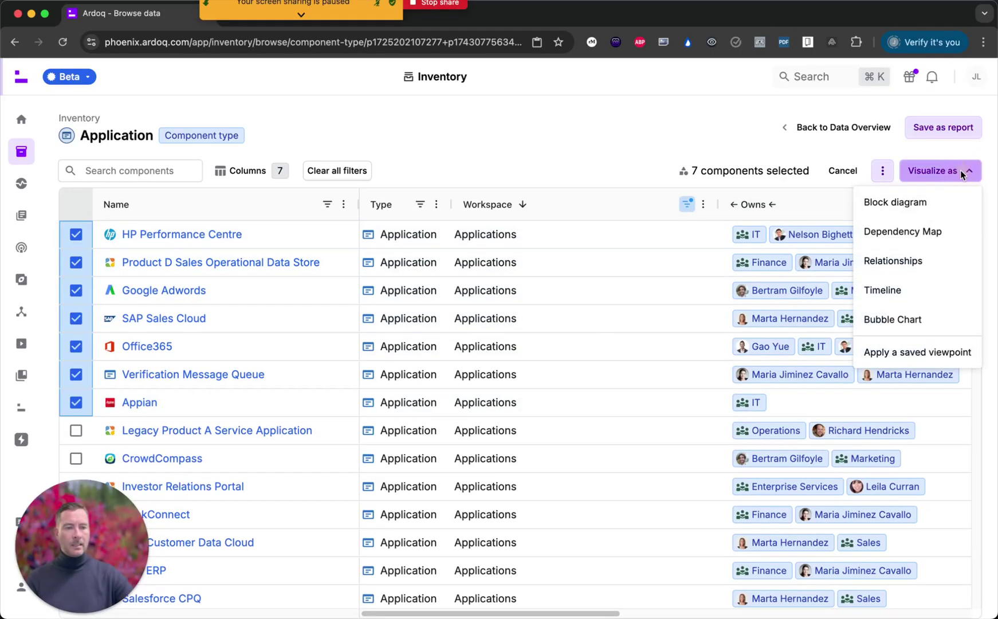
Show the seven selected applications as a block diagram.
left_click(926, 207)
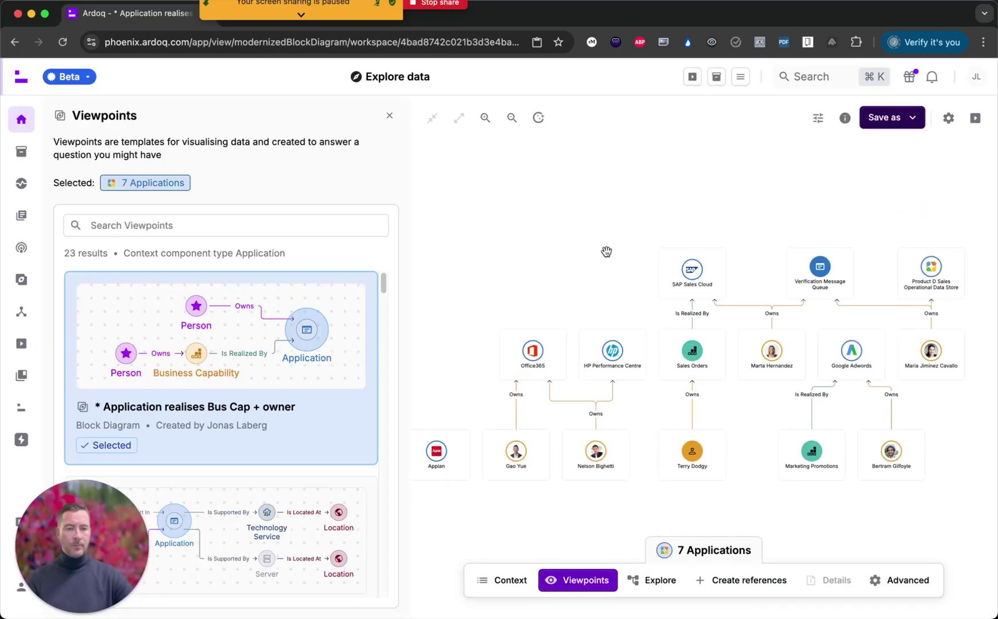